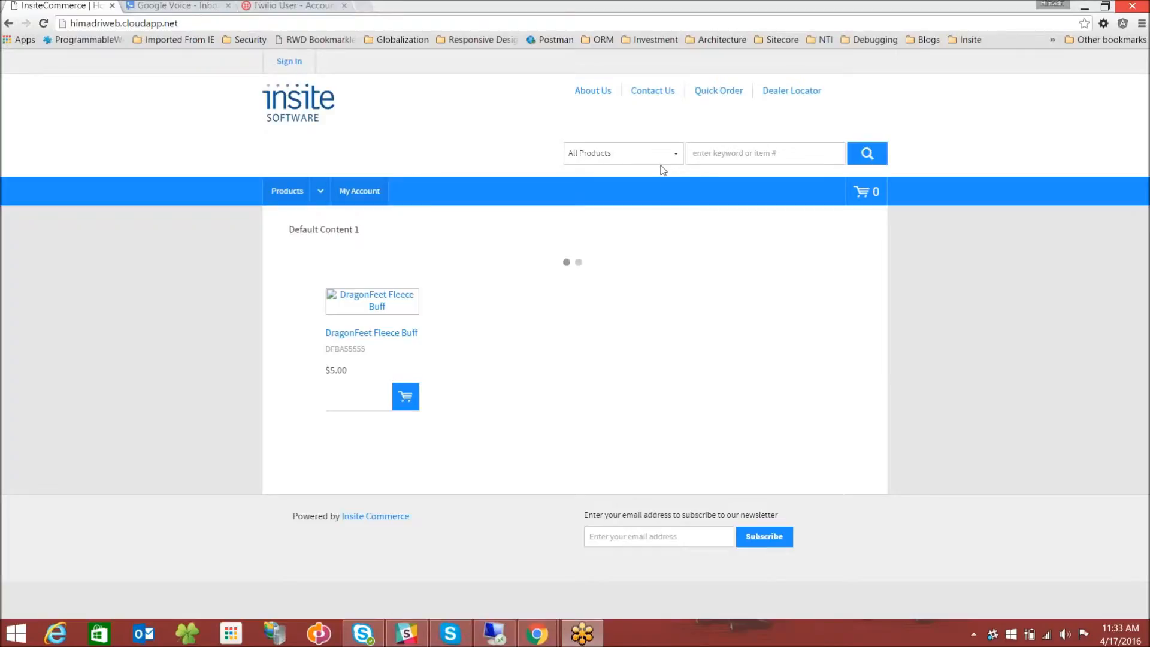
- Sign in to the storefront with the prefilled username and password
{"action": "mouse_move", "coordinate": [300, 231]}
{"action": "left_click", "coordinate": [289, 61]}
{"action": "left_click", "coordinate": [289, 61]}
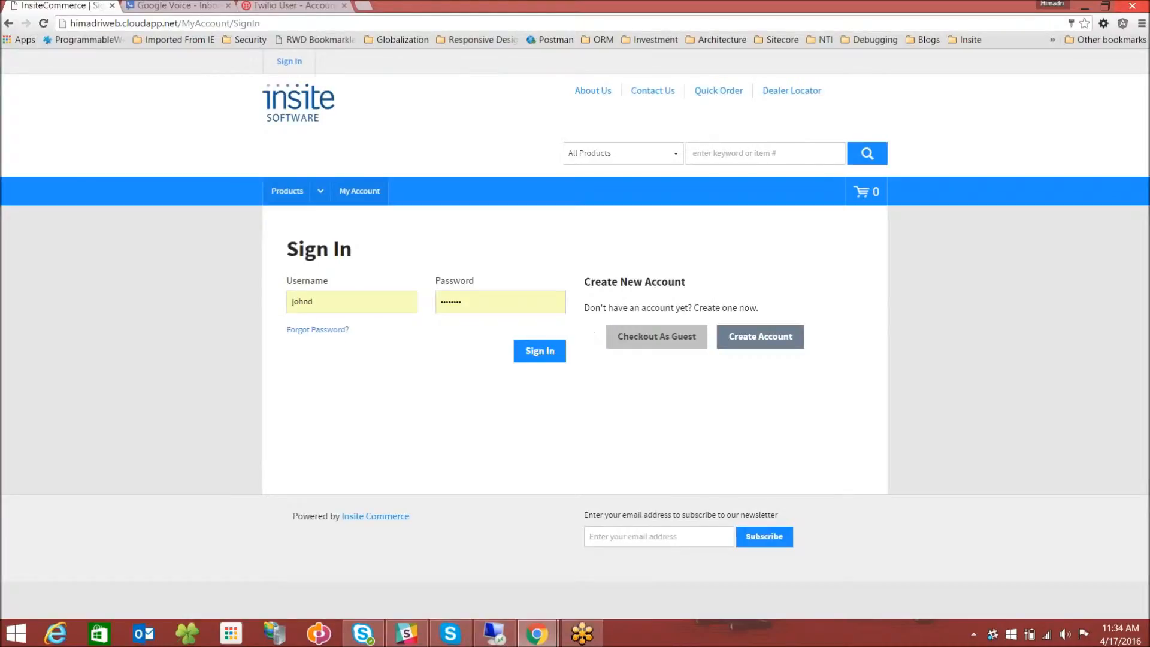
{"action": "left_click", "coordinate": [541, 357]}
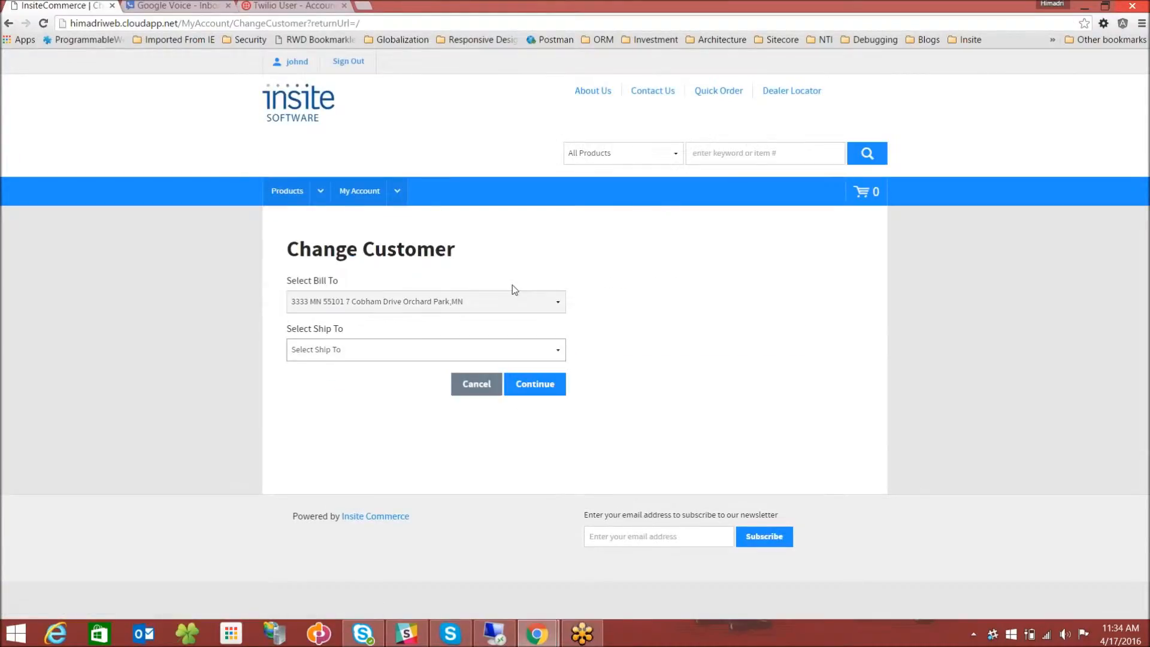
- Choose the Texas ship-to address numbered 01 for the customer and continue to the store
{"action": "left_click", "coordinate": [520, 355]}
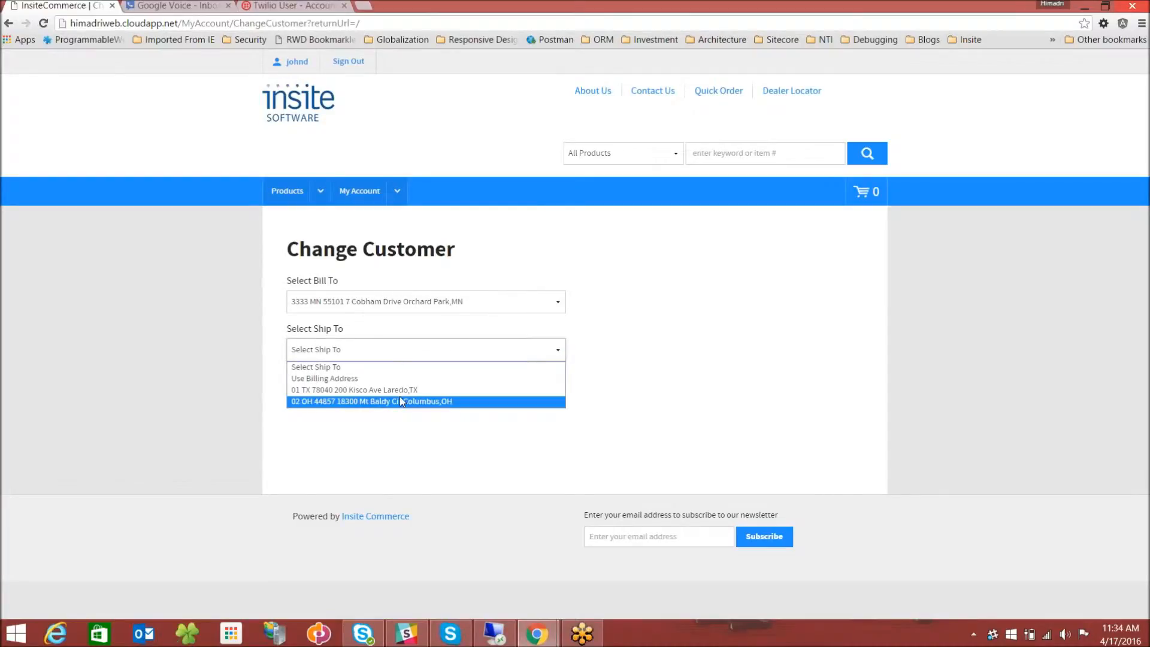
{"action": "left_click", "coordinate": [420, 390]}
{"action": "left_click", "coordinate": [527, 395]}
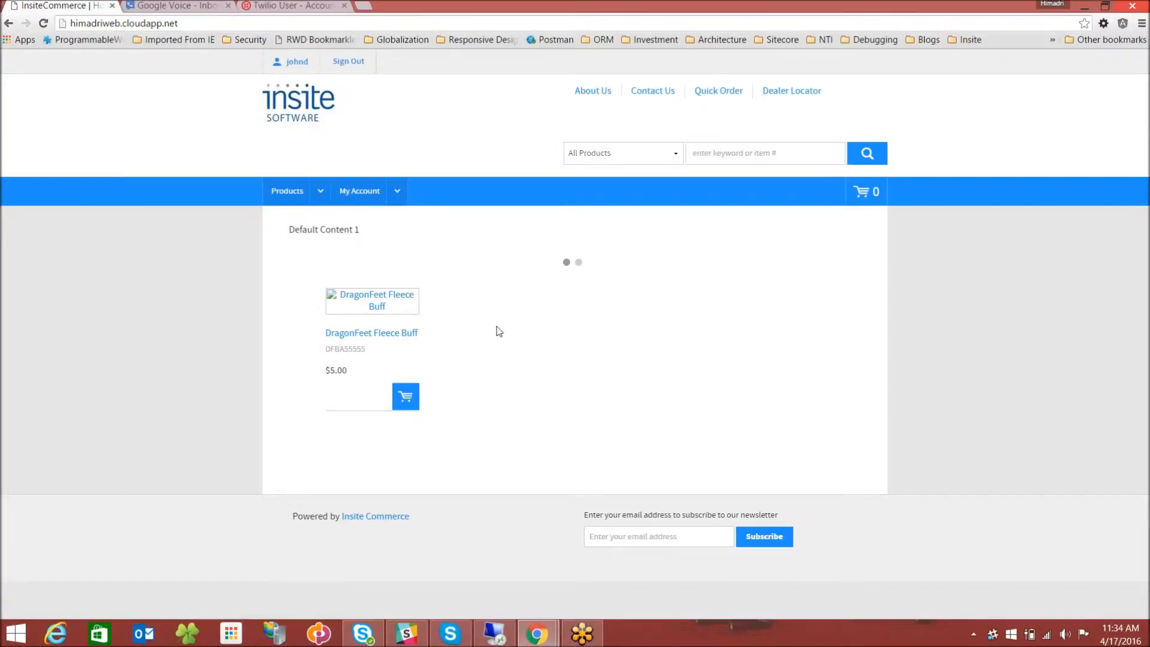
- Open 3-in-1 Mittens, Junior's, S/M from the Apparel category Gloves and Mittens and add it to the watch list
{"action": "left_click", "coordinate": [319, 202]}
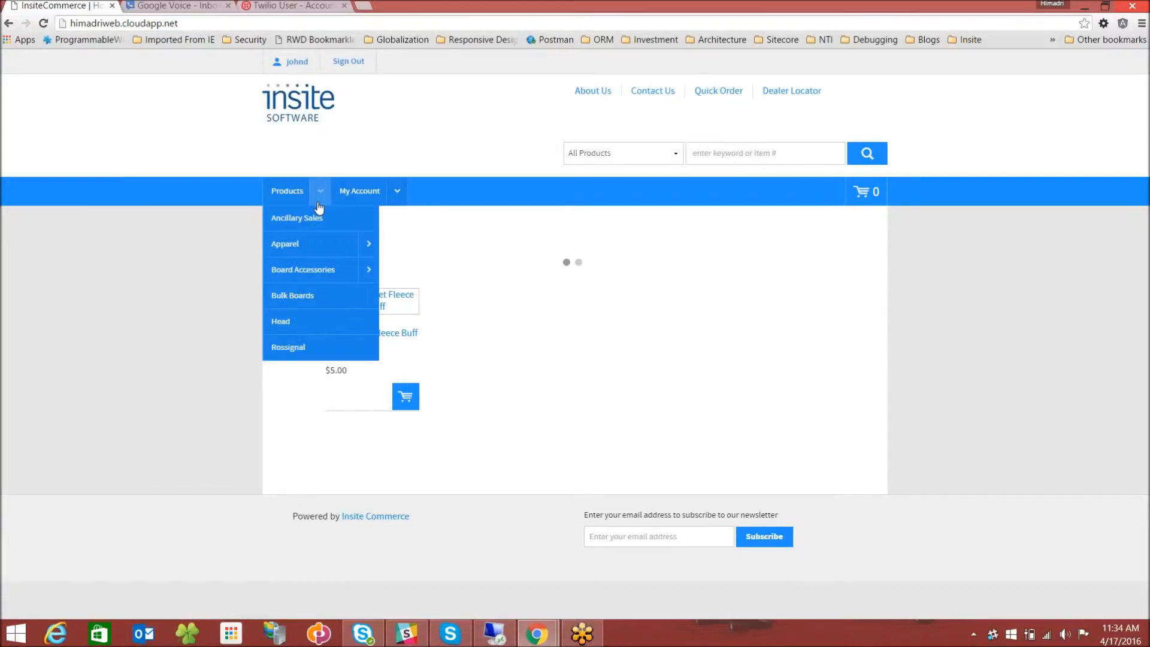
{"action": "mouse_move", "coordinate": [359, 244]}
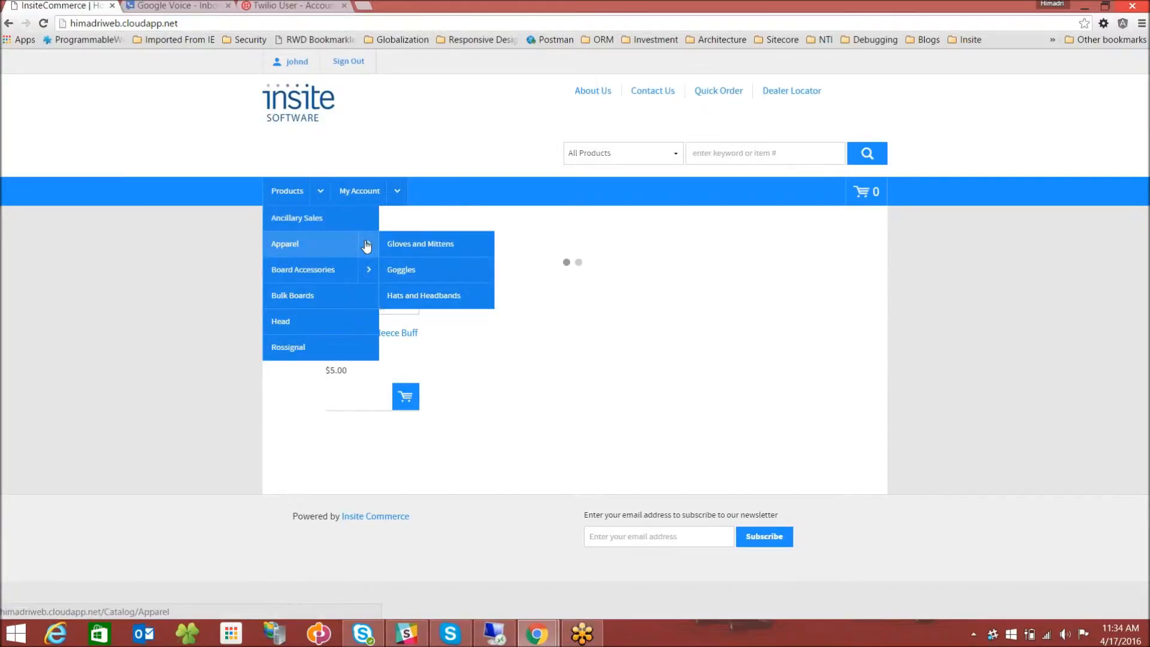
{"action": "left_click", "coordinate": [412, 251]}
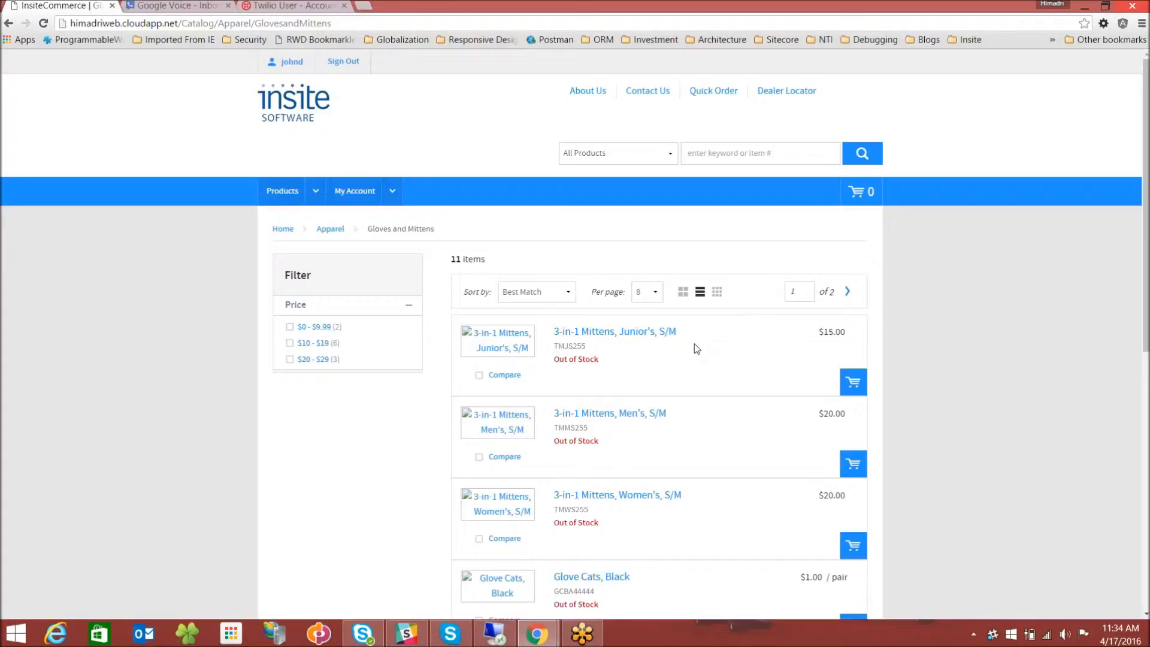
{"action": "left_click", "coordinate": [628, 342]}
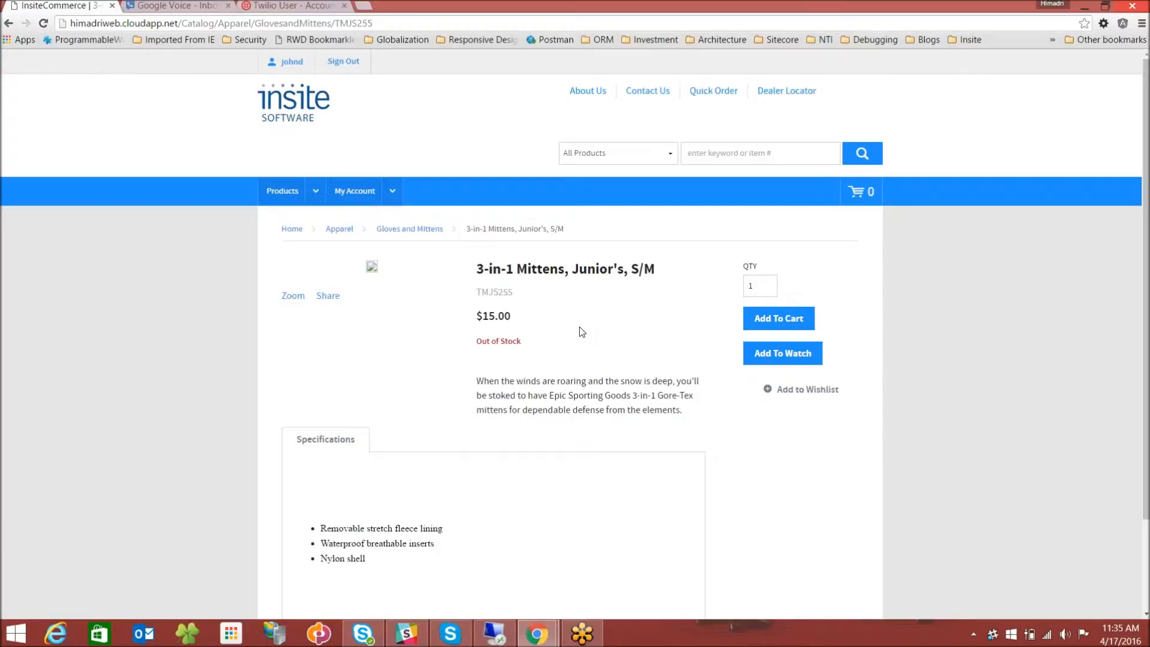
{"action": "left_click", "coordinate": [786, 356]}
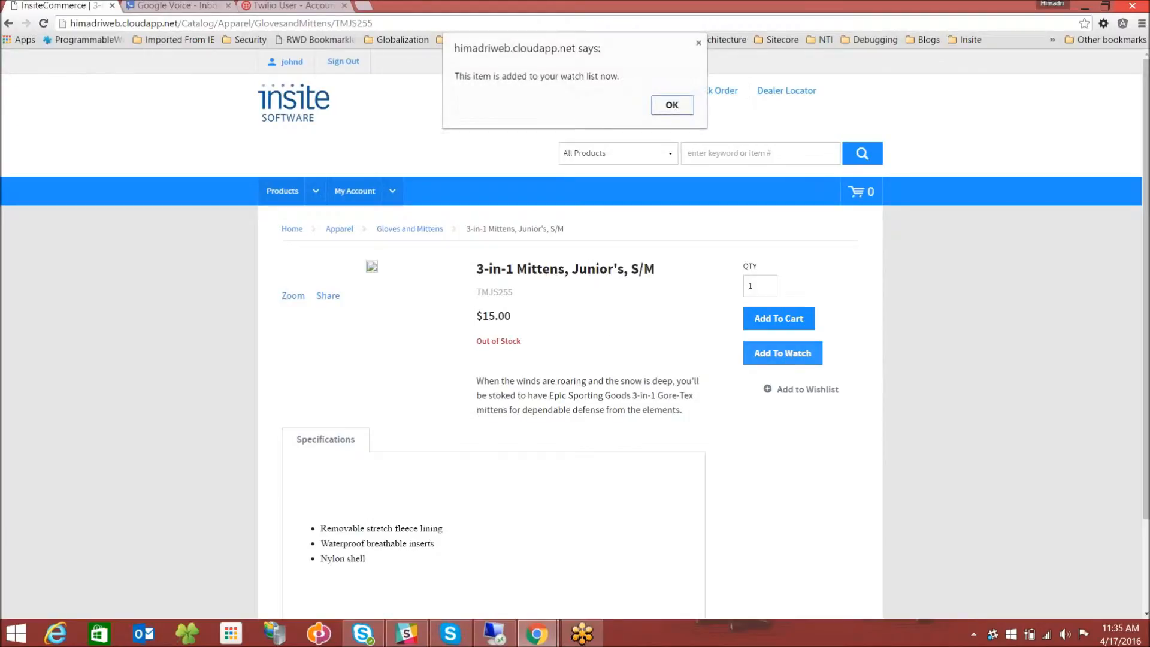
{"action": "left_click", "coordinate": [672, 106]}
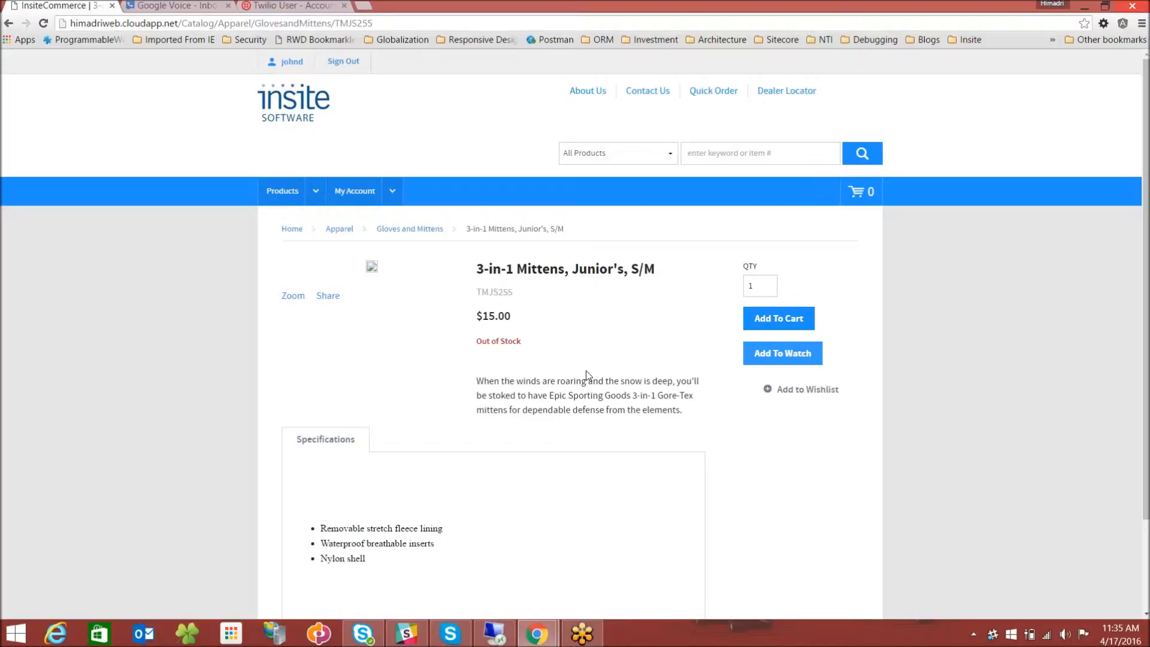
- Switch to SQL Server Management Studio on the remote desktop, run the WatchItem query and examine the returned record's columns
{"action": "mouse_move", "coordinate": [495, 634]}
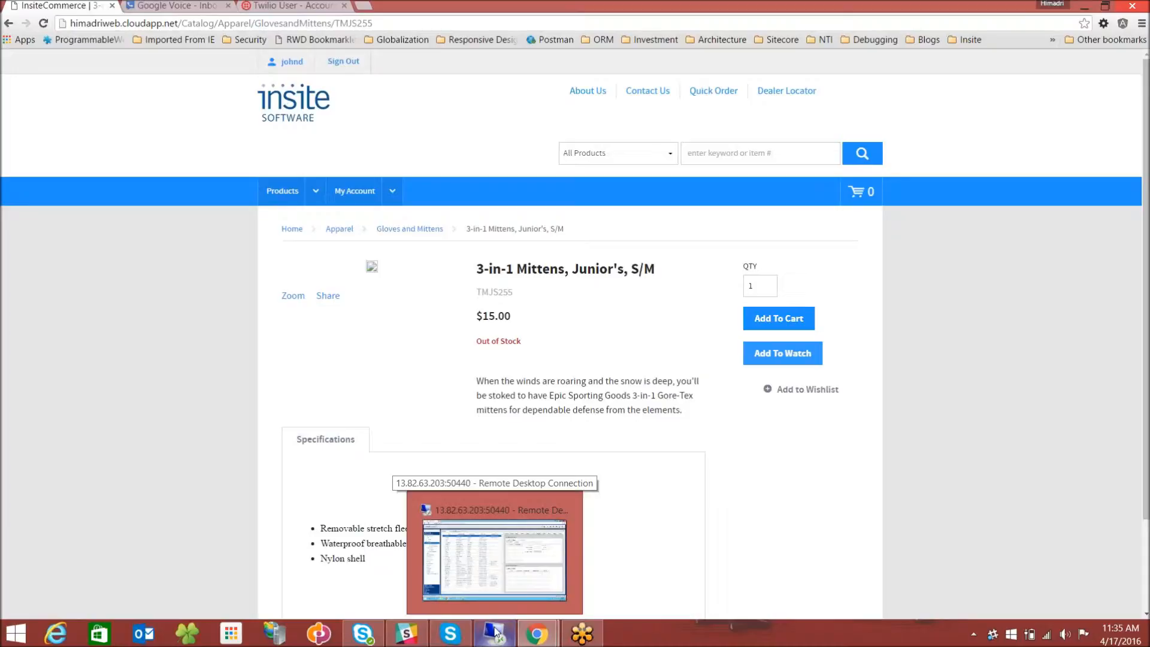
{"action": "left_click", "coordinate": [495, 633]}
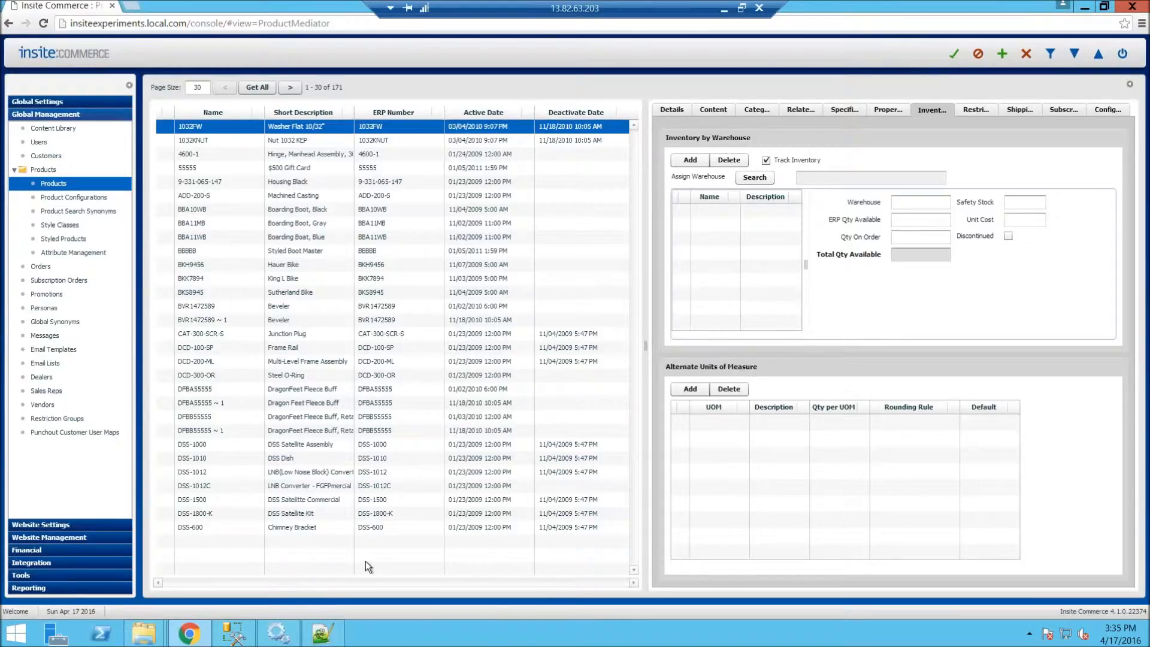
{"action": "left_click", "coordinate": [233, 633]}
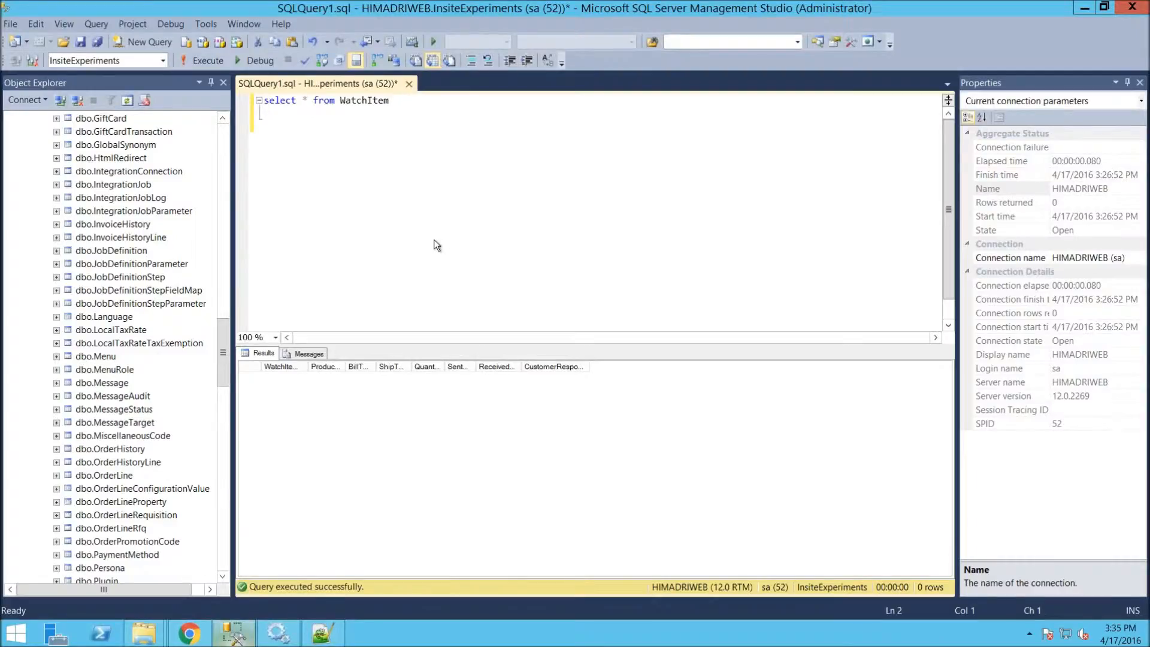
{"action": "left_click", "coordinate": [211, 64]}
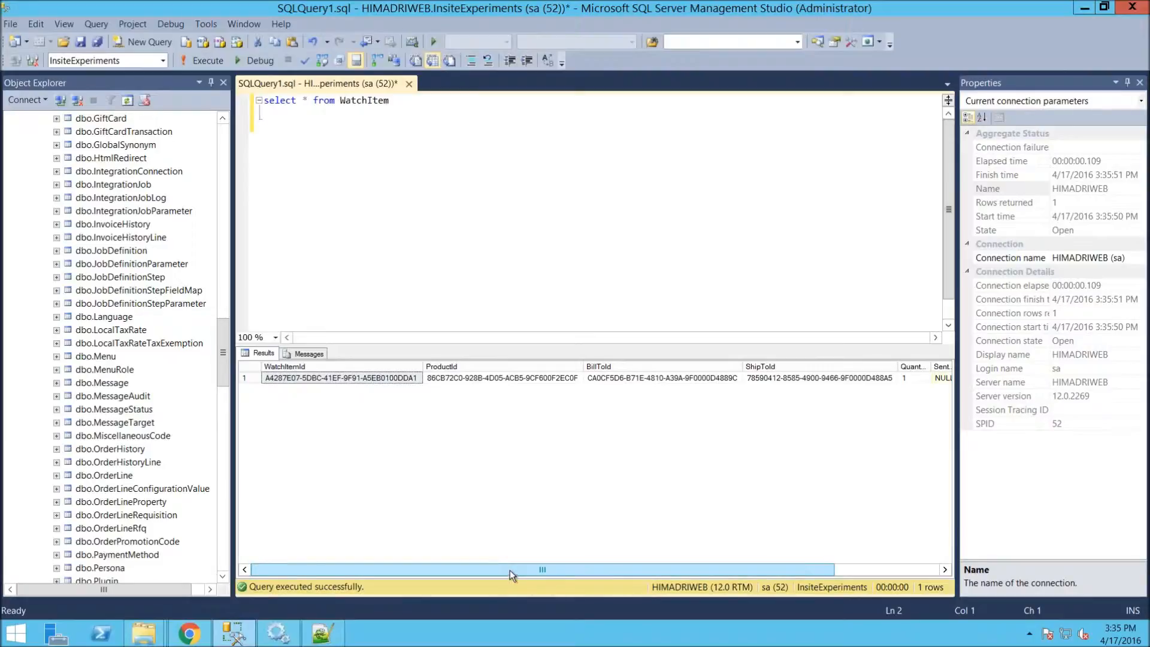
{"action": "left_click_drag", "start_coordinate": [509, 568], "coordinate": [554, 569]}
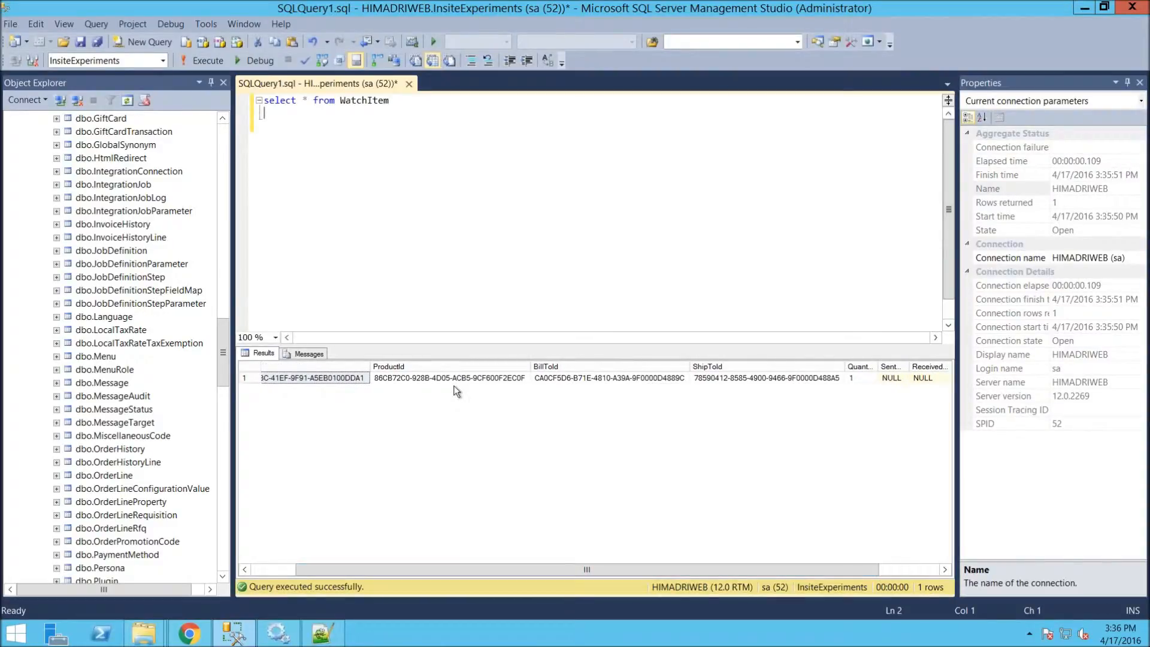
{"action": "left_click", "coordinate": [466, 376]}
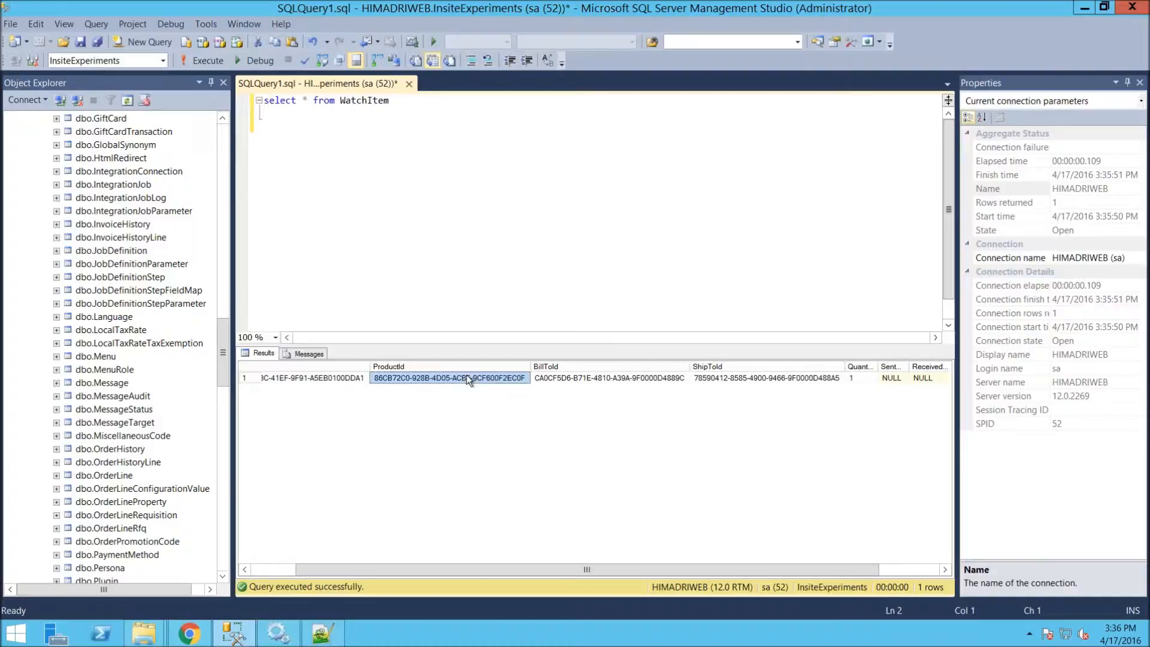
{"action": "left_click", "coordinate": [588, 375]}
{"action": "left_click_drag", "start_coordinate": [574, 566], "coordinate": [685, 565]}
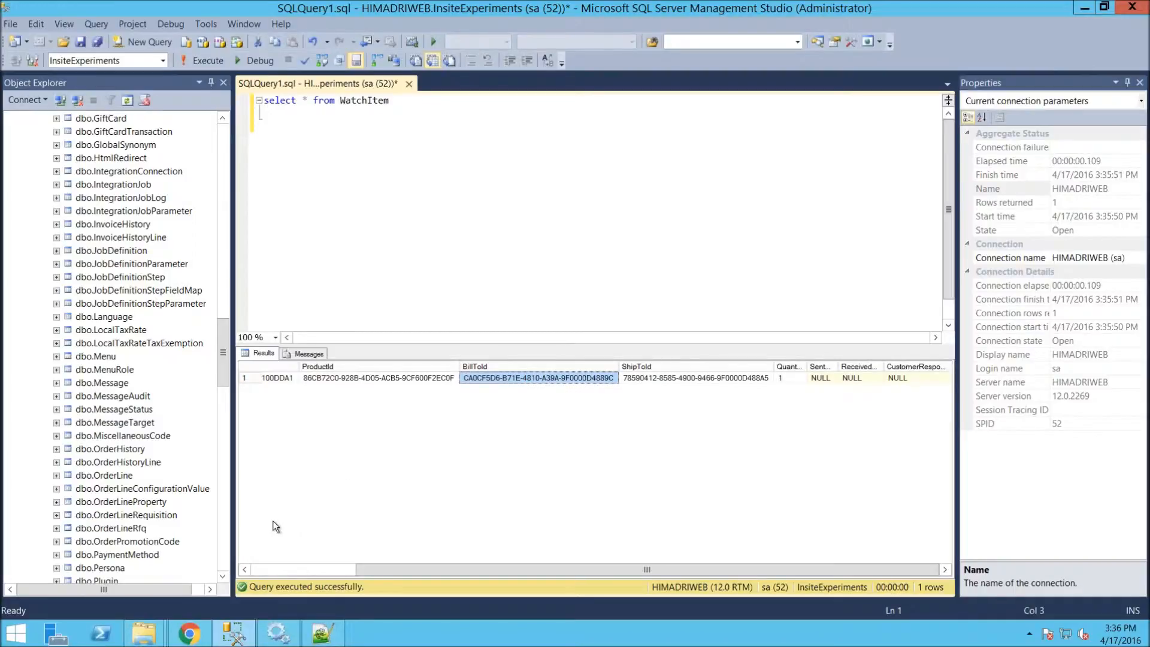
- Switch to the Insite Commerce console in Chrome and filter the products by the name TMJS255
{"action": "left_click", "coordinate": [187, 636]}
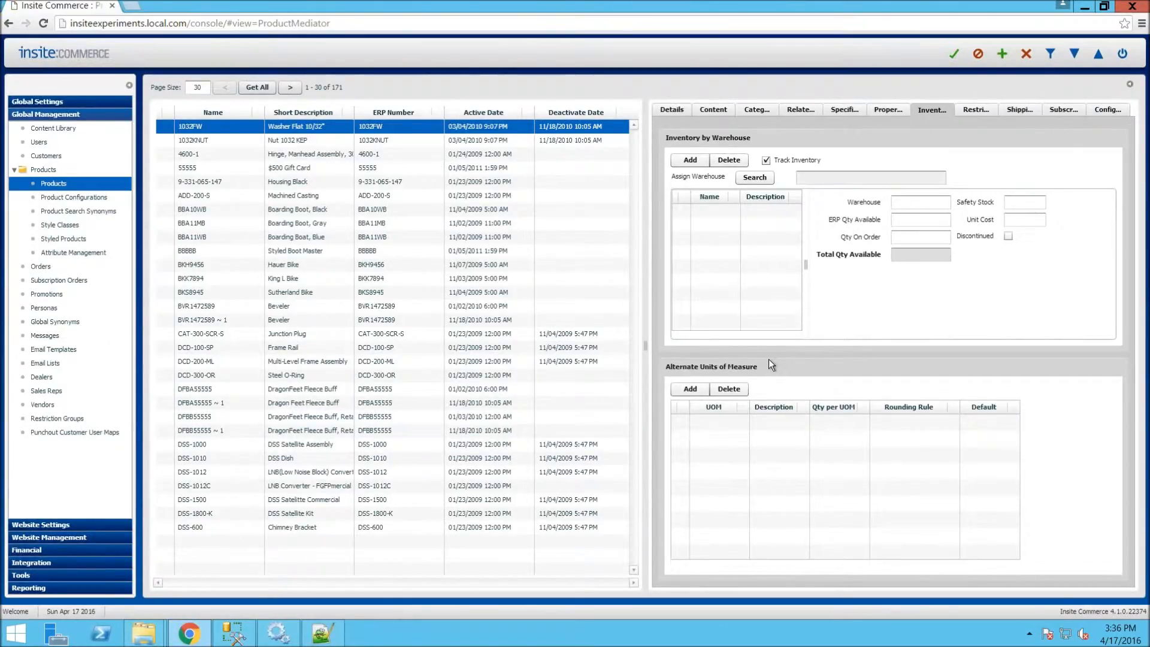
{"action": "left_click", "coordinate": [667, 109]}
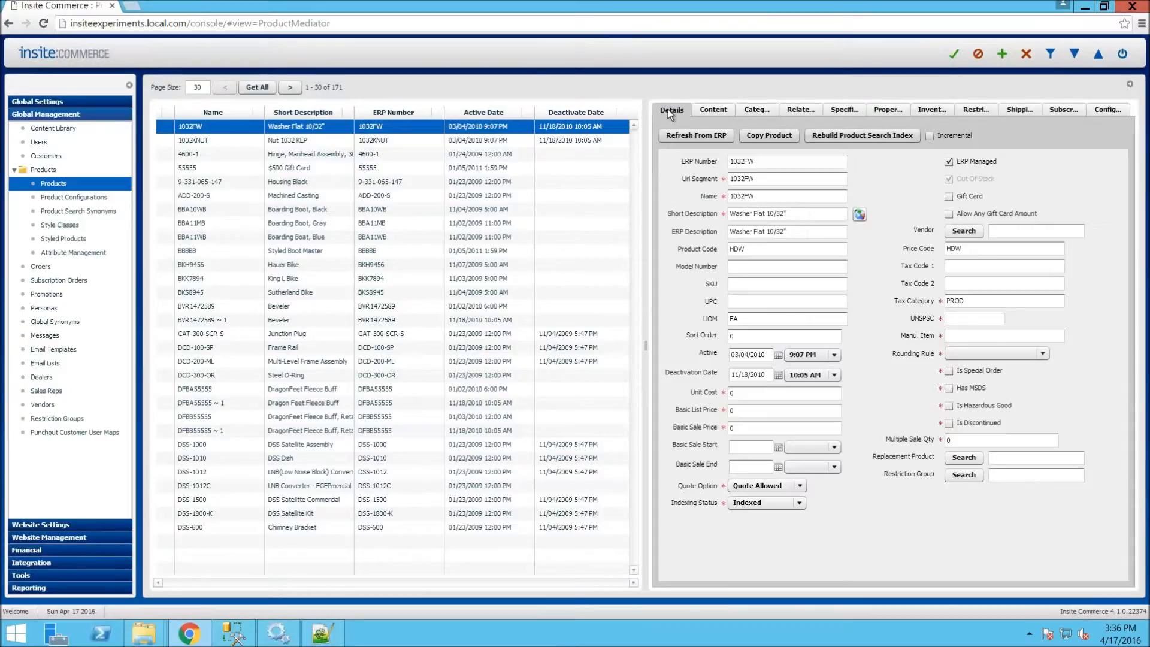
{"action": "left_click", "coordinate": [1052, 55]}
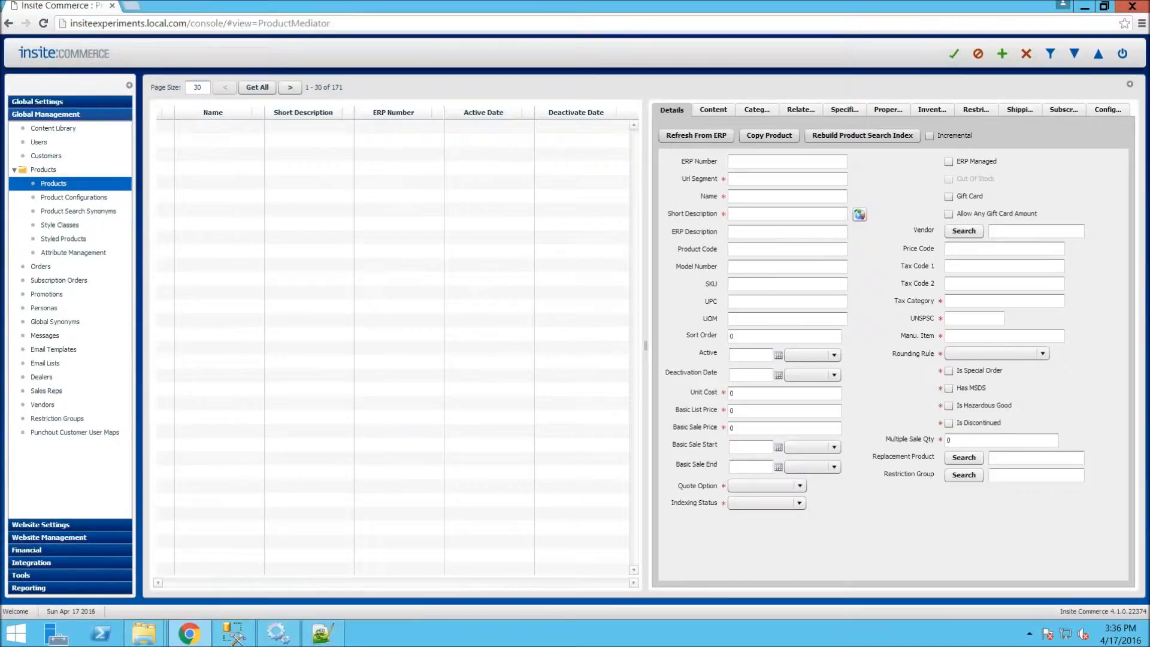
{"action": "left_click", "coordinate": [772, 198]}
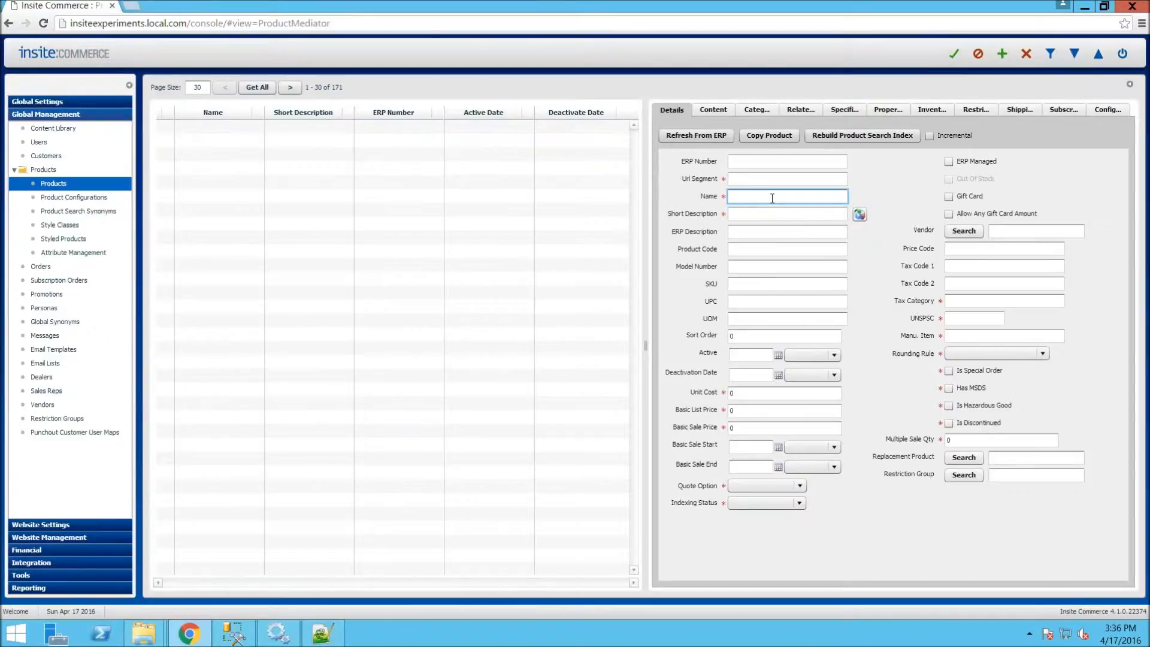
{"action": "type", "text": "TMJS255"}
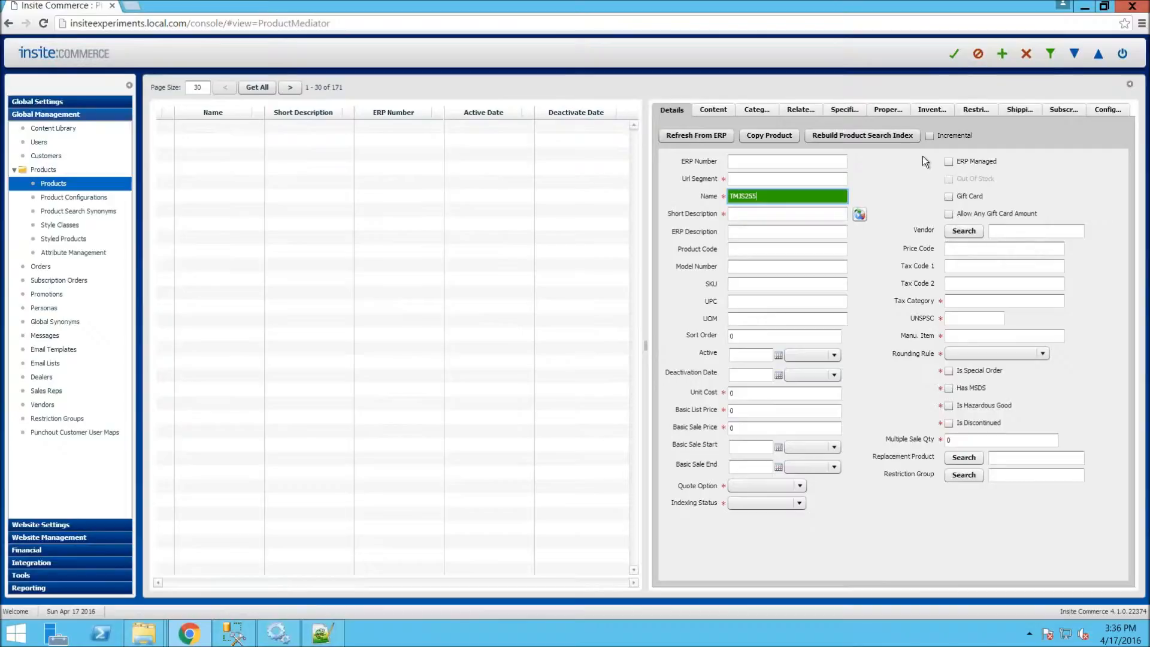
{"action": "left_click", "coordinate": [1050, 54]}
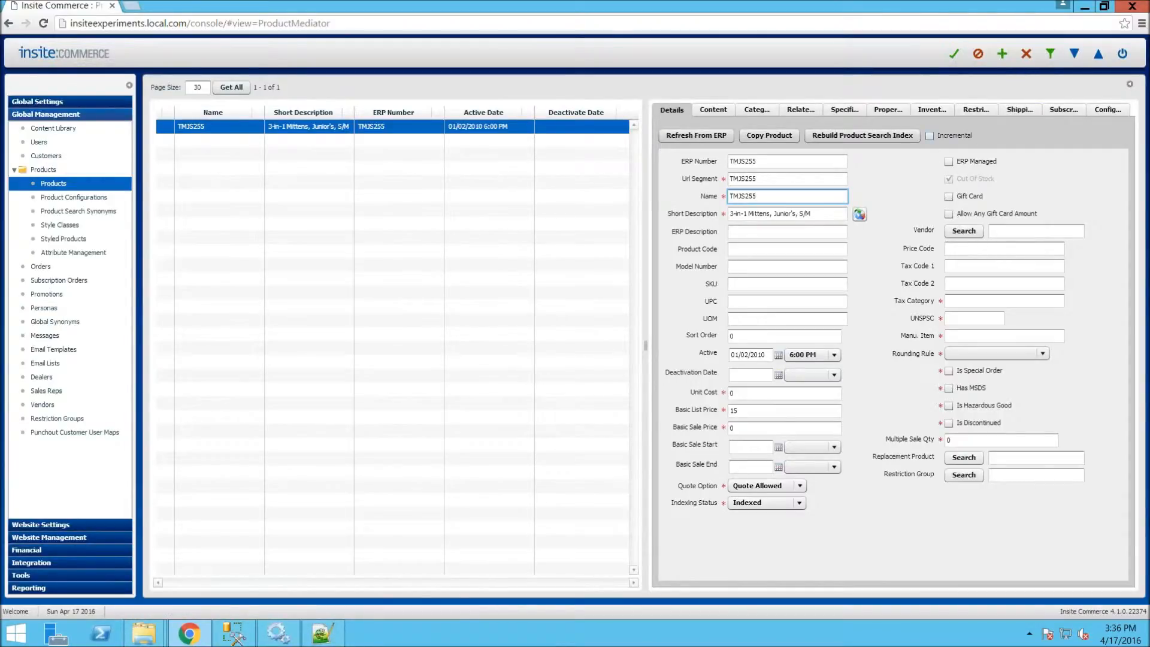
- Set the product's ERP Qty Available in the CHI warehouse to 100 and save the inventory change
{"action": "left_click", "coordinate": [931, 110]}
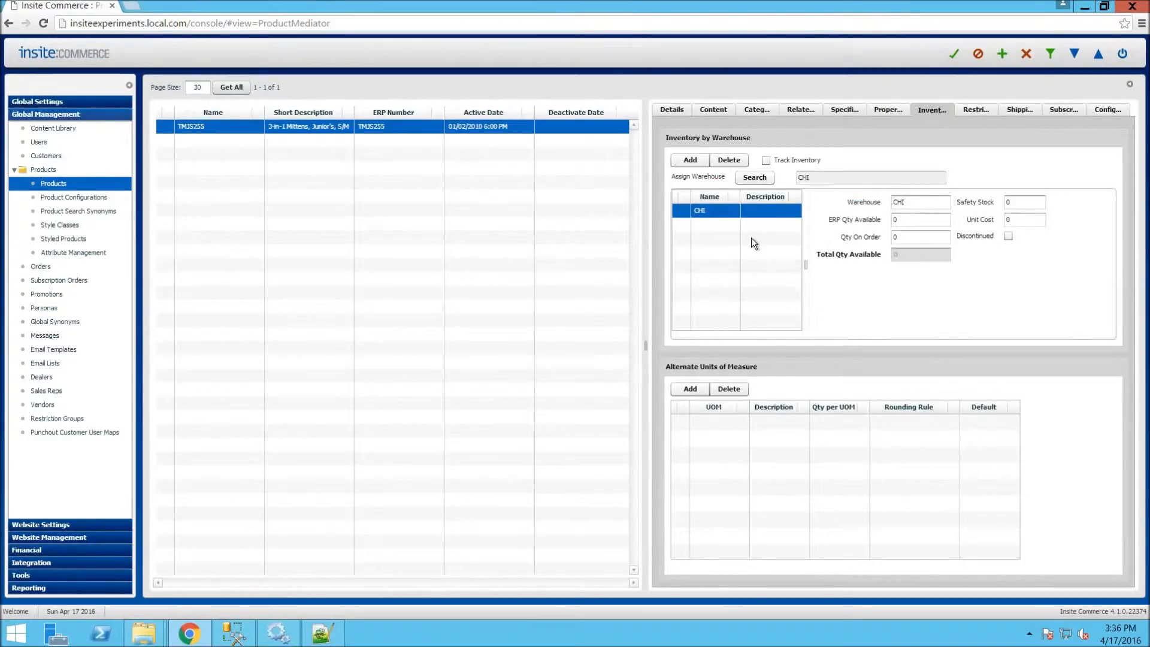
{"action": "left_click", "coordinate": [916, 219]}
{"action": "type", "text": "100"}
{"action": "left_click", "coordinate": [954, 54]}
- Schedule the SendSMS integration job and refresh its job history to check the run's status
{"action": "left_click", "coordinate": [39, 561]}
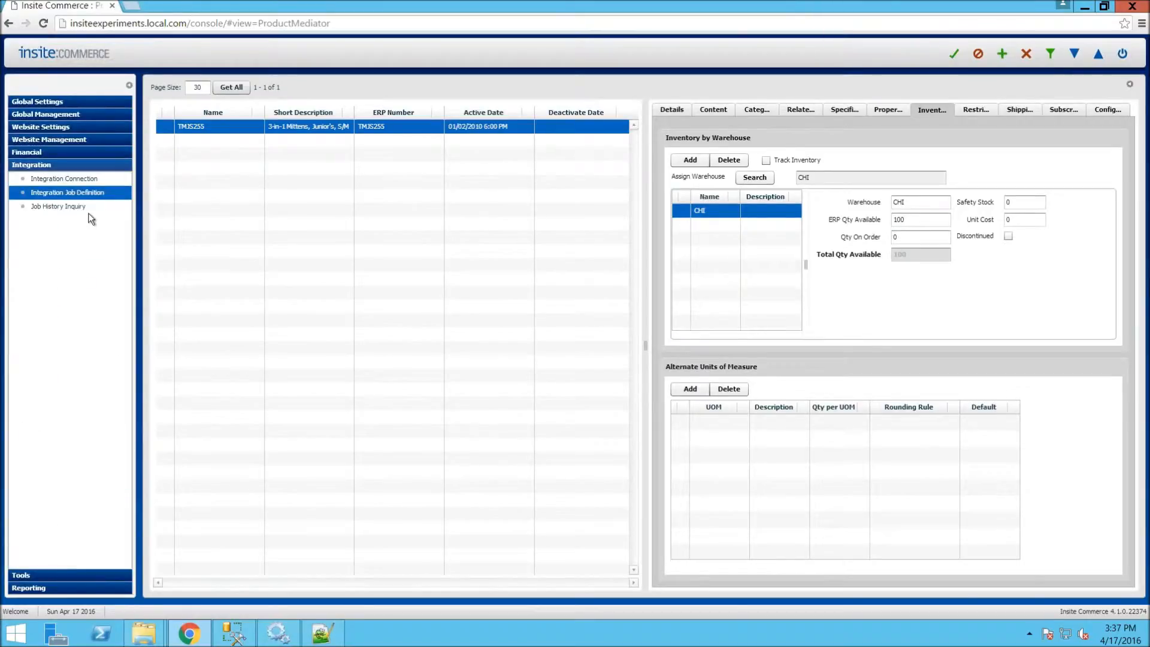
{"action": "left_click", "coordinate": [86, 196]}
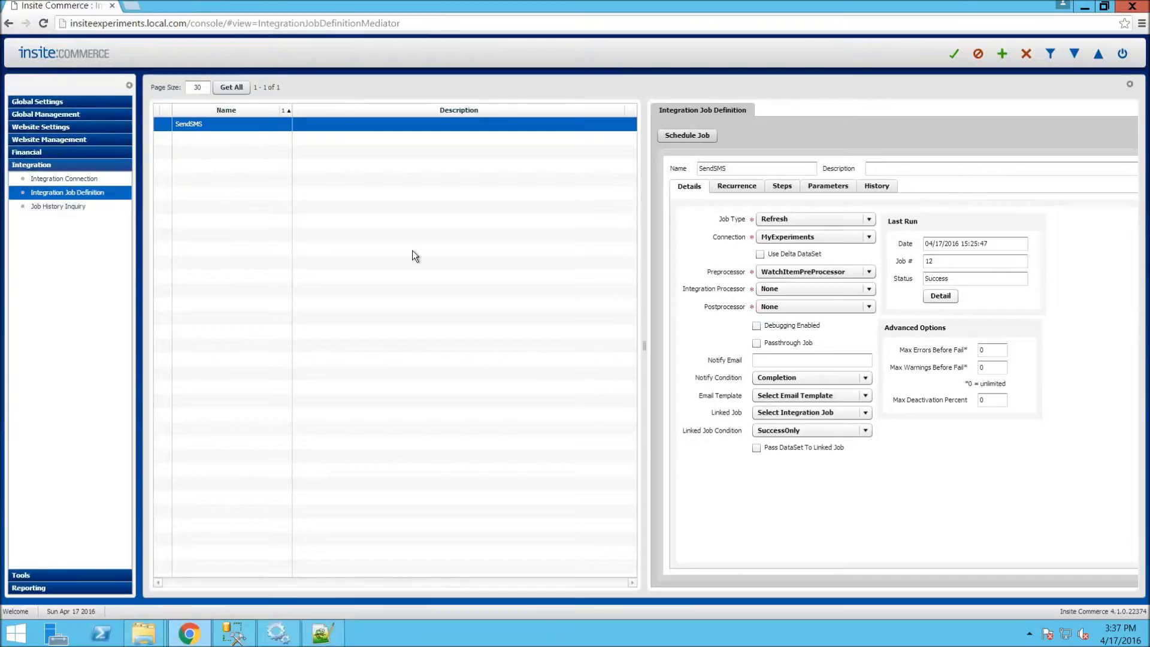
{"action": "left_click", "coordinate": [687, 136]}
{"action": "left_click", "coordinate": [601, 380]}
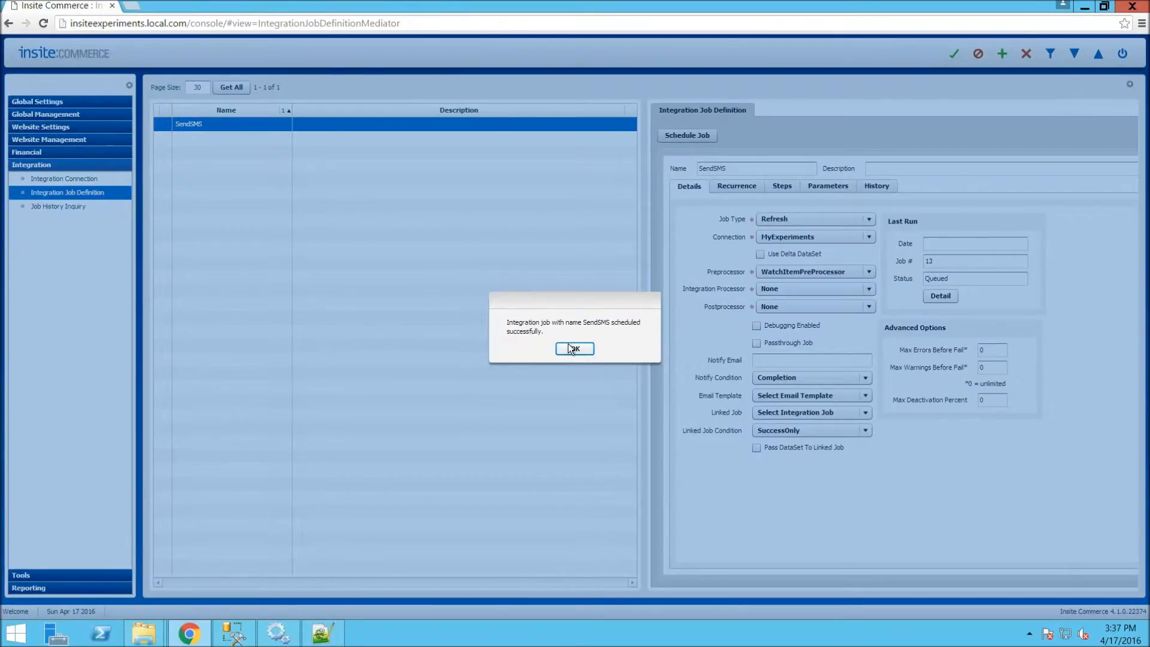
{"action": "left_click", "coordinate": [568, 349]}
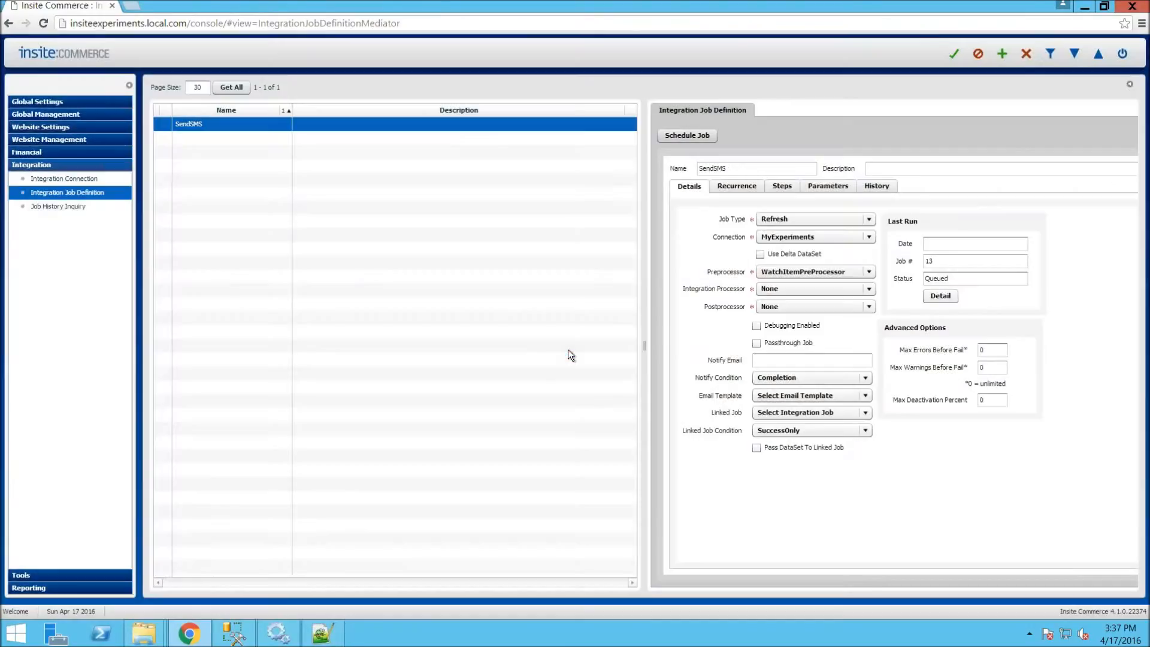
{"action": "left_click", "coordinate": [883, 185]}
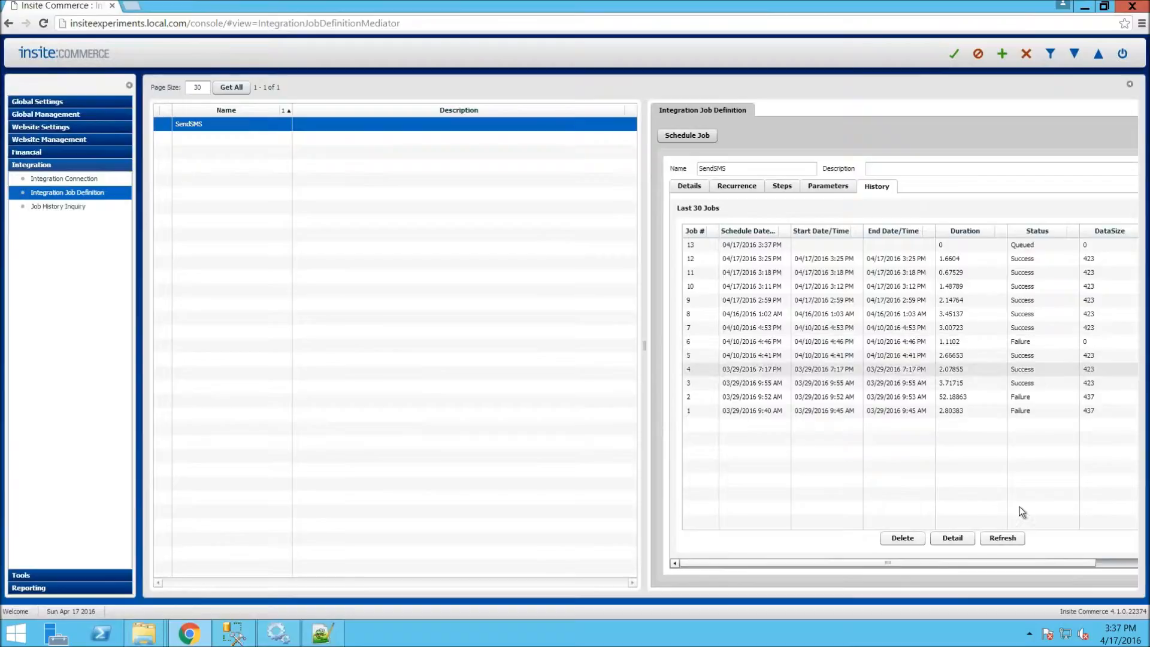
{"action": "left_click", "coordinate": [998, 539]}
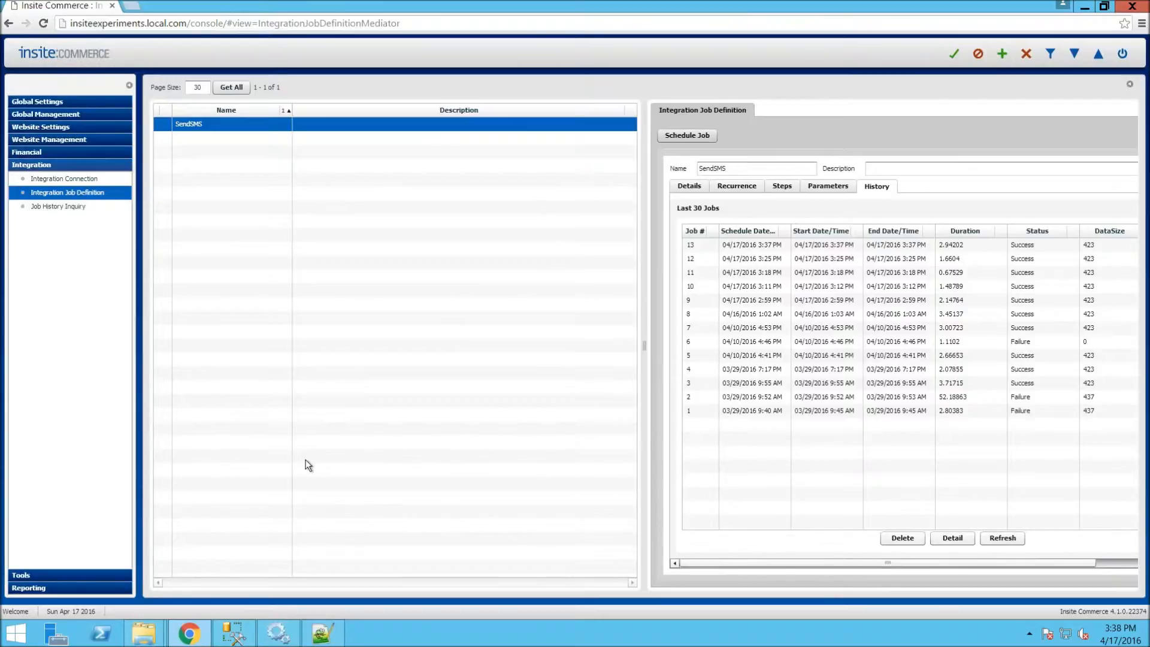
- Switch to SQL Server Management Studio, rerun the WatchItem query and check the SentOn value of the watched item
{"action": "left_click", "coordinate": [235, 634]}
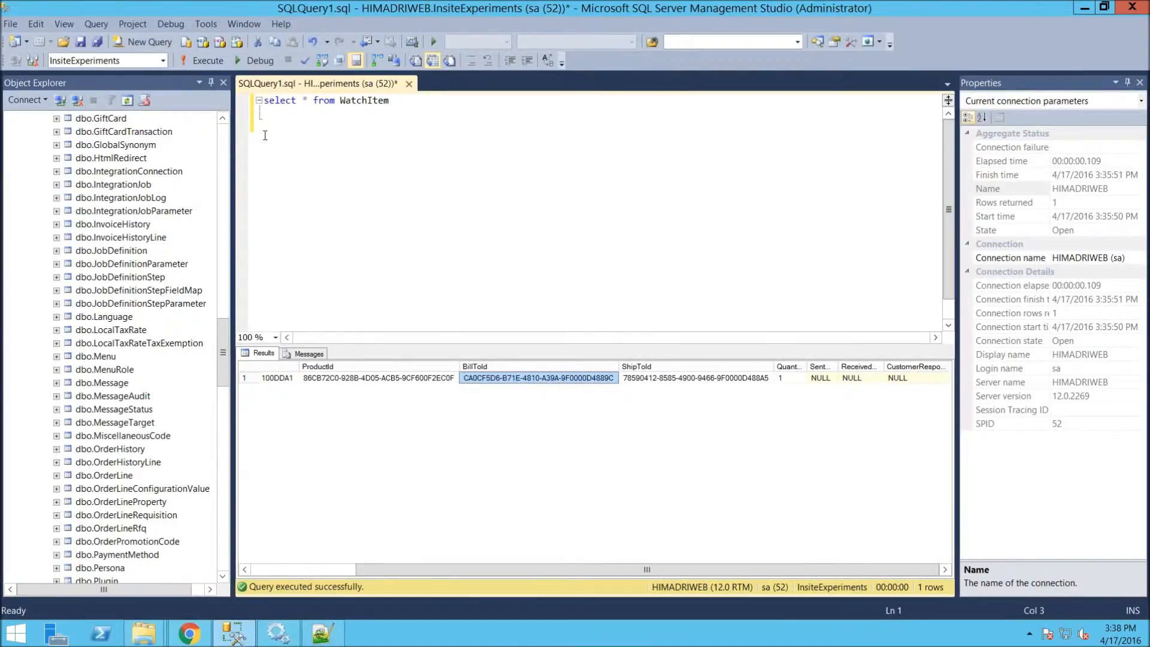
{"action": "left_click", "coordinate": [207, 60]}
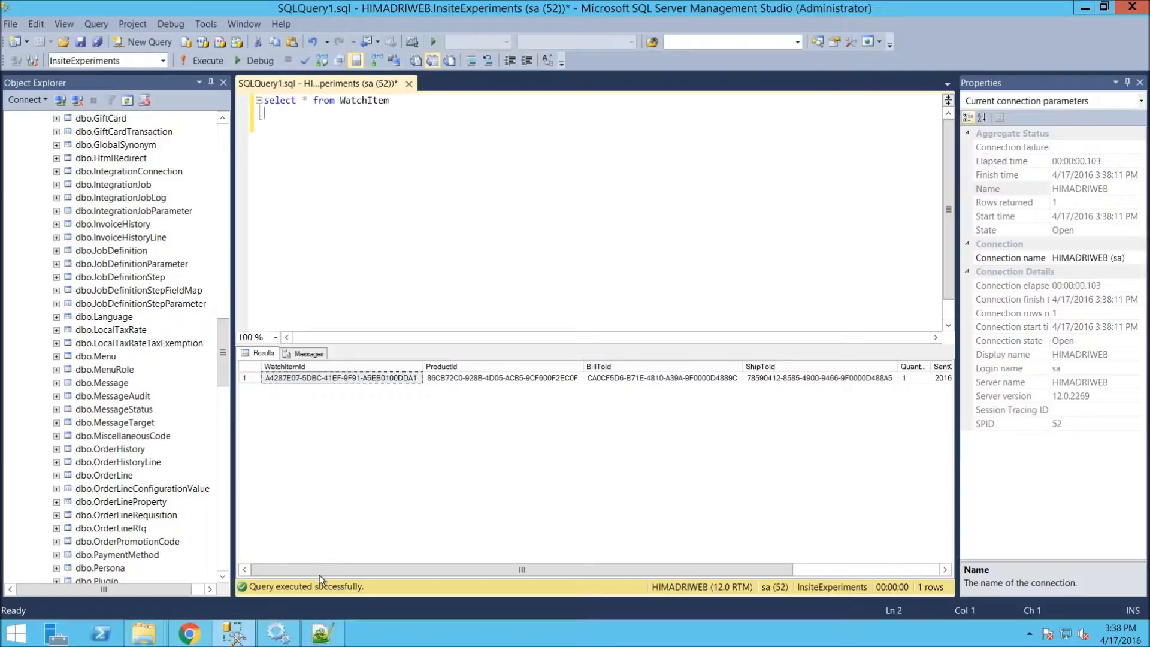
{"action": "left_click_drag", "start_coordinate": [319, 570], "coordinate": [501, 575]}
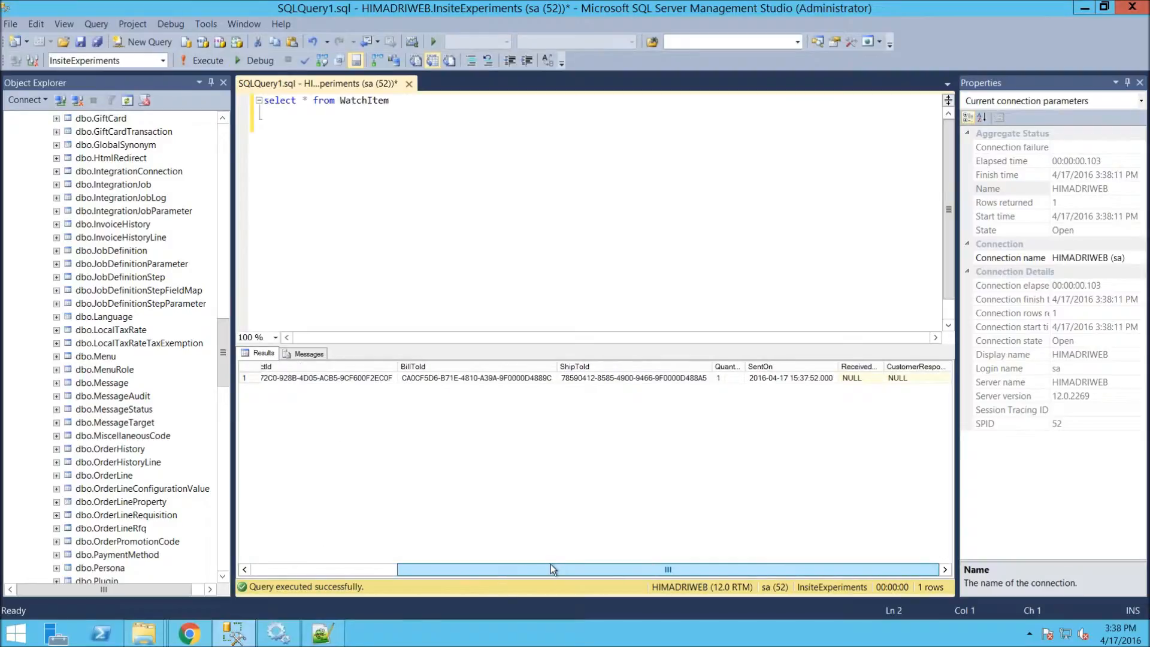
{"action": "left_click", "coordinate": [788, 376]}
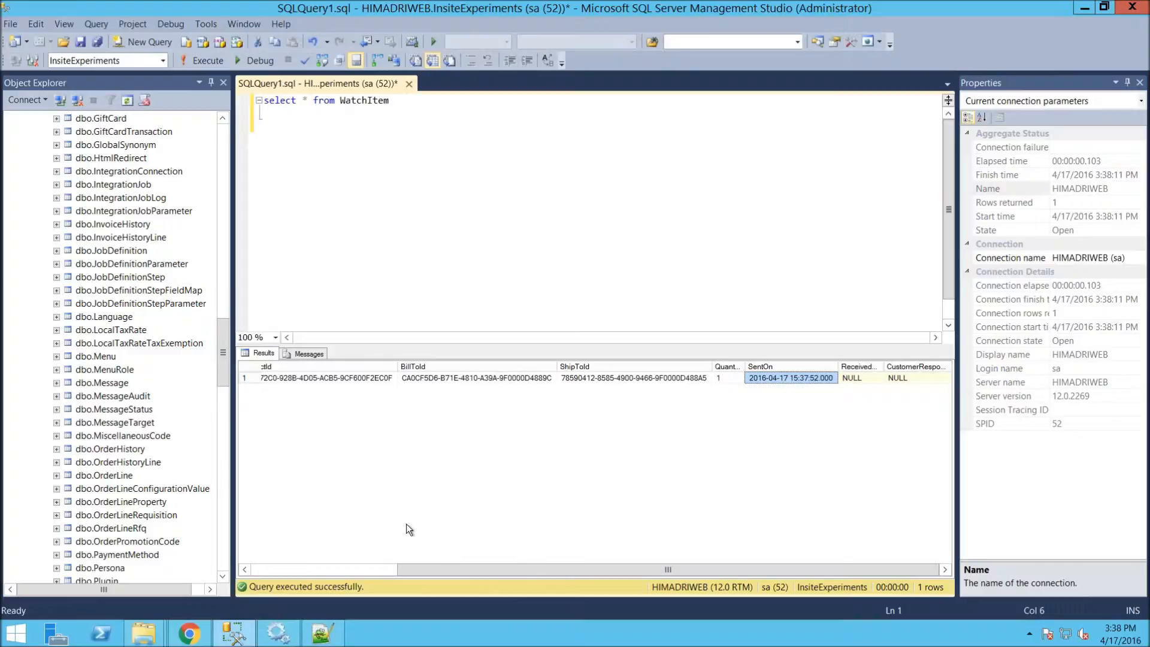
{"action": "left_click", "coordinate": [334, 567]}
{"action": "mouse_move", "coordinate": [659, 3]}
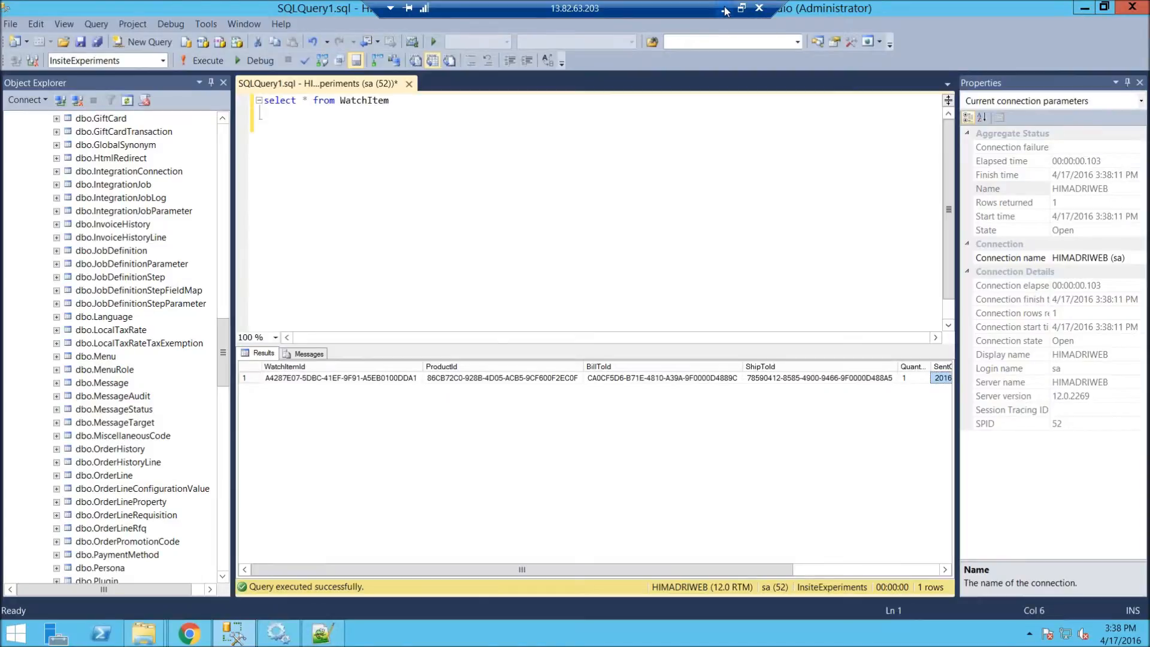
- Leave the remote desktop, switch to the Google Voice inbox in Chrome and refresh it to check for the product availability text
{"action": "left_click", "coordinate": [725, 10]}
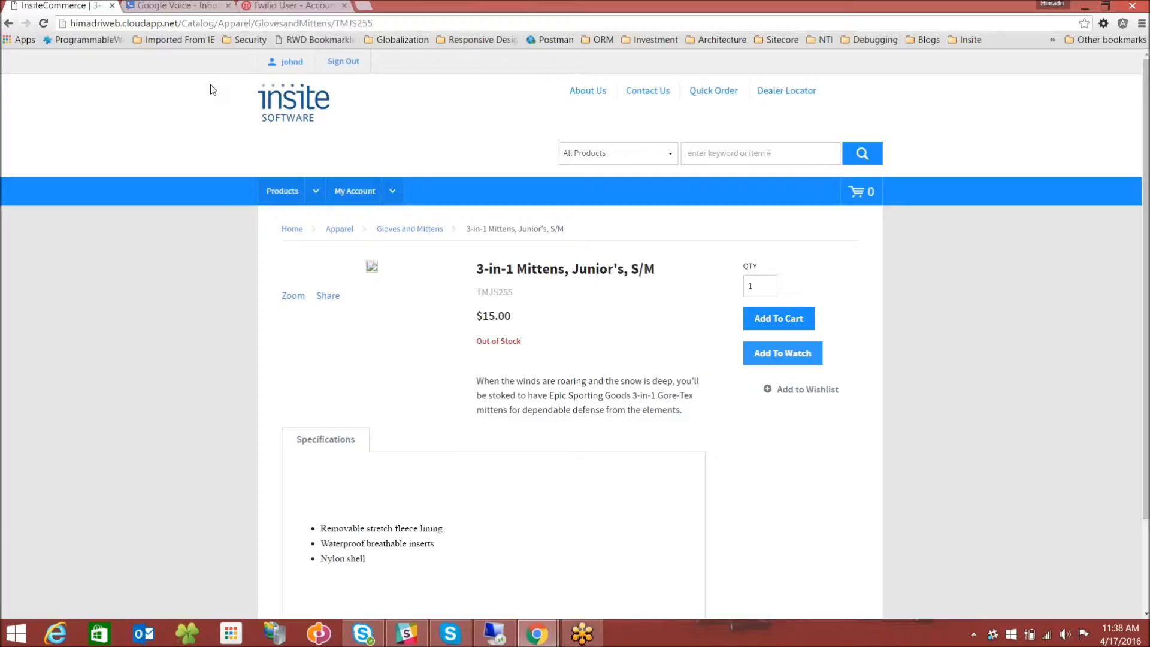
{"action": "left_click", "coordinate": [195, 8]}
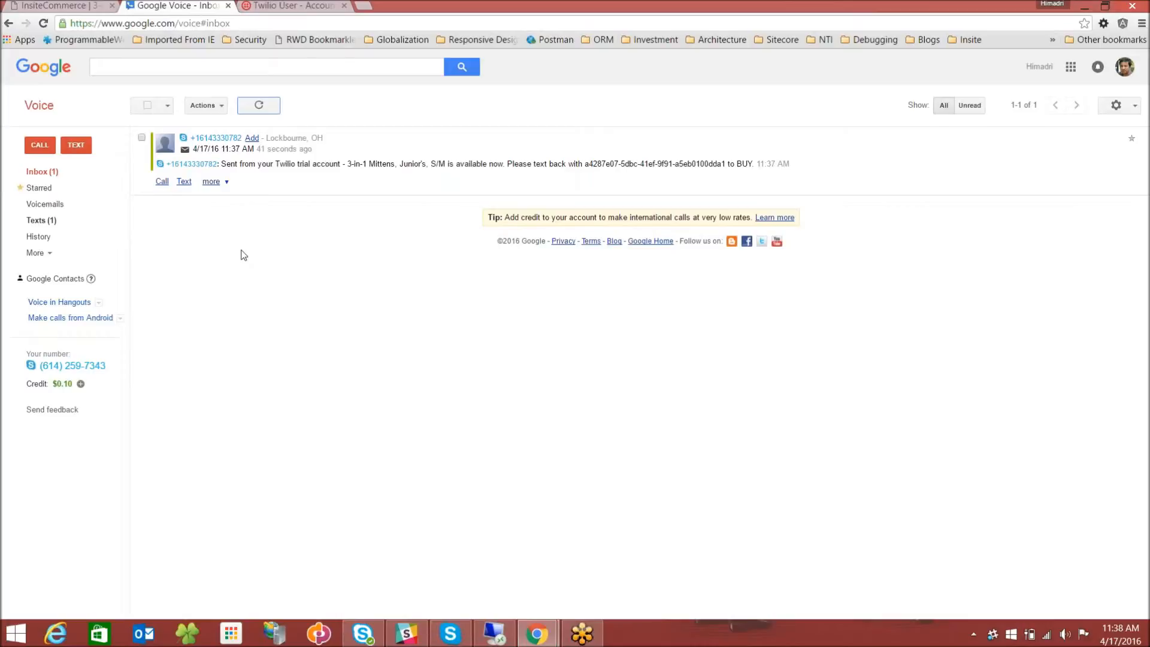
{"action": "left_click", "coordinate": [259, 105]}
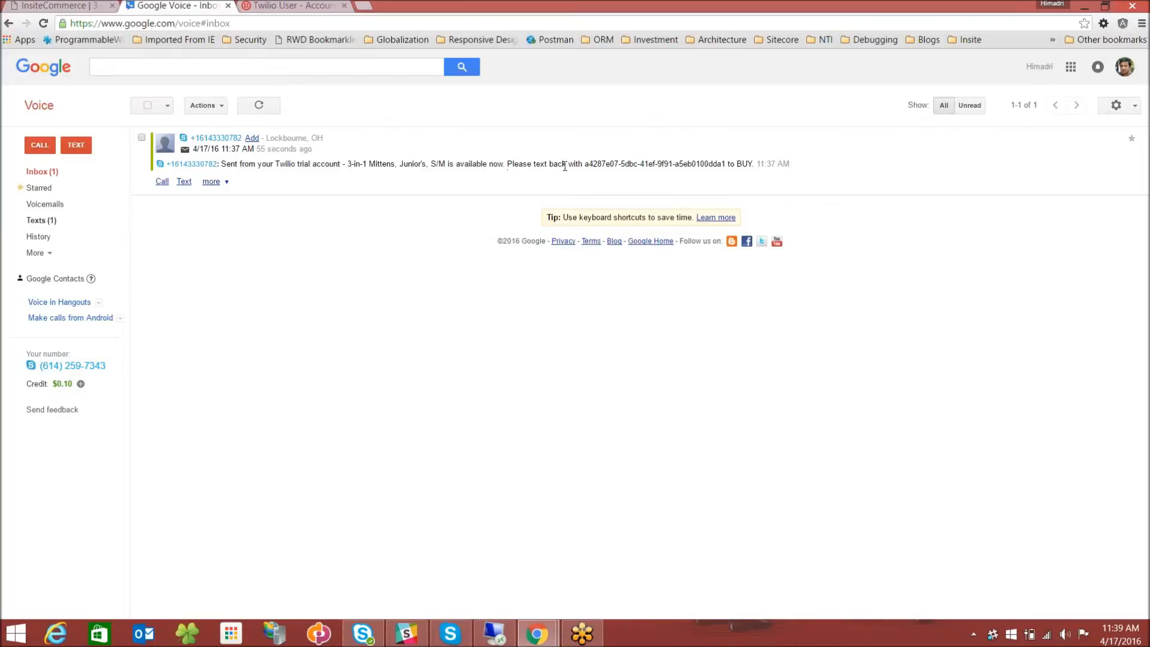
- Reply to the availability text with the item code copied from its message, send it and refresh the inbox for the response
{"action": "left_click_drag", "start_coordinate": [585, 164], "coordinate": [726, 163]}
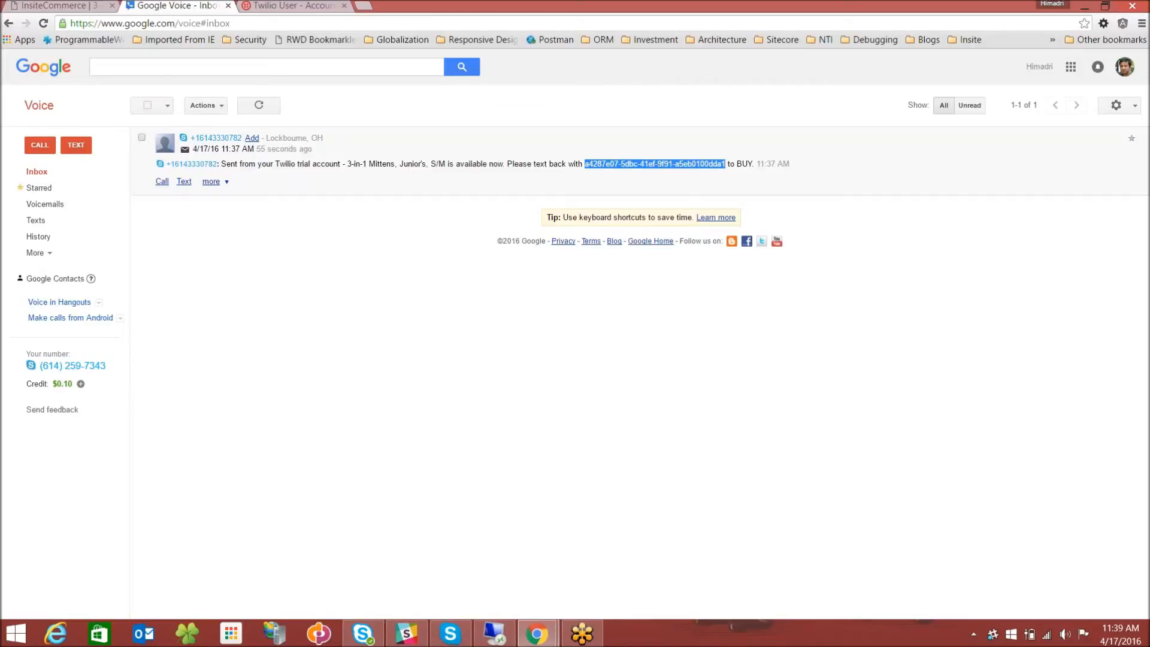
{"action": "right_click", "coordinate": [618, 165]}
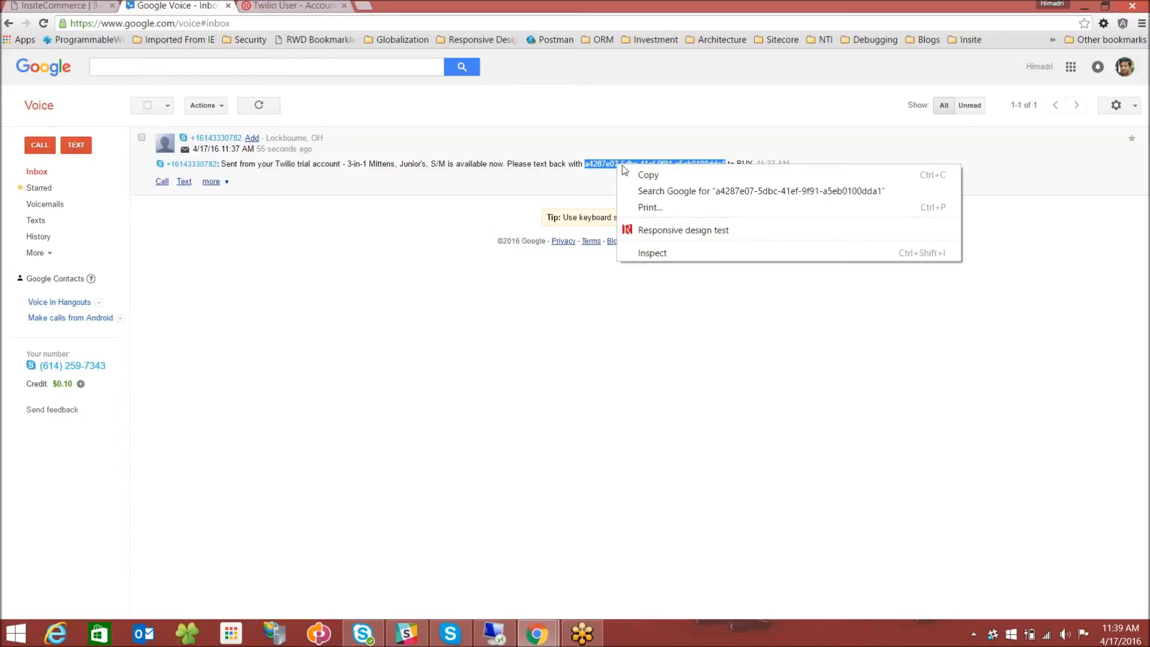
{"action": "left_click", "coordinate": [643, 175]}
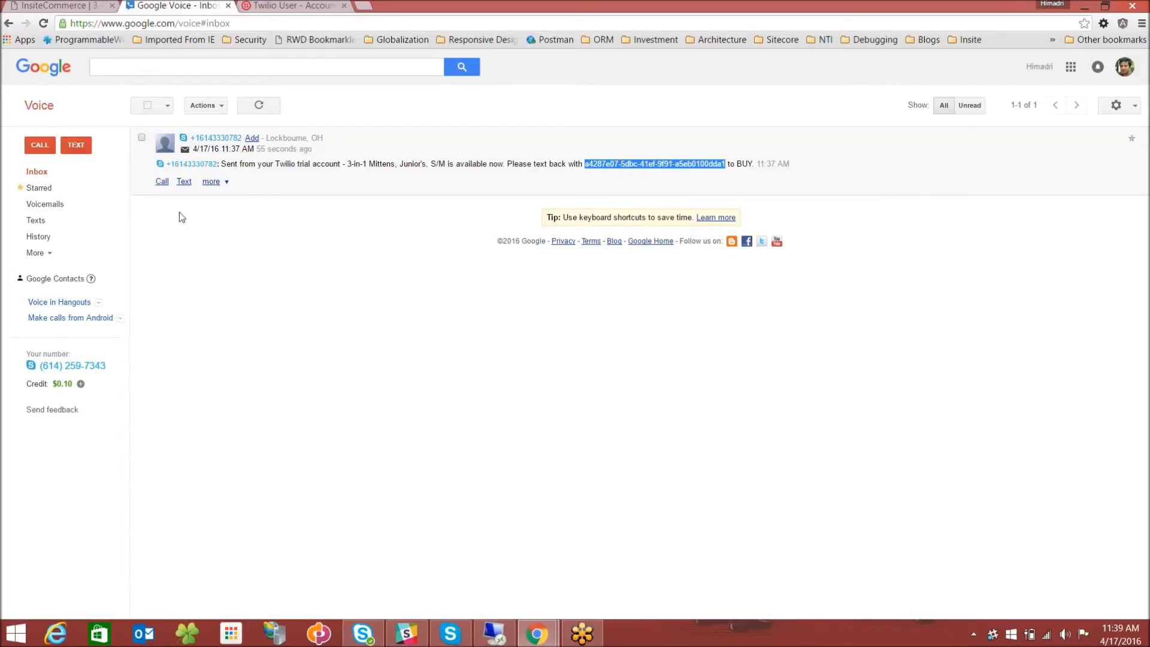
{"action": "left_click", "coordinate": [184, 182]}
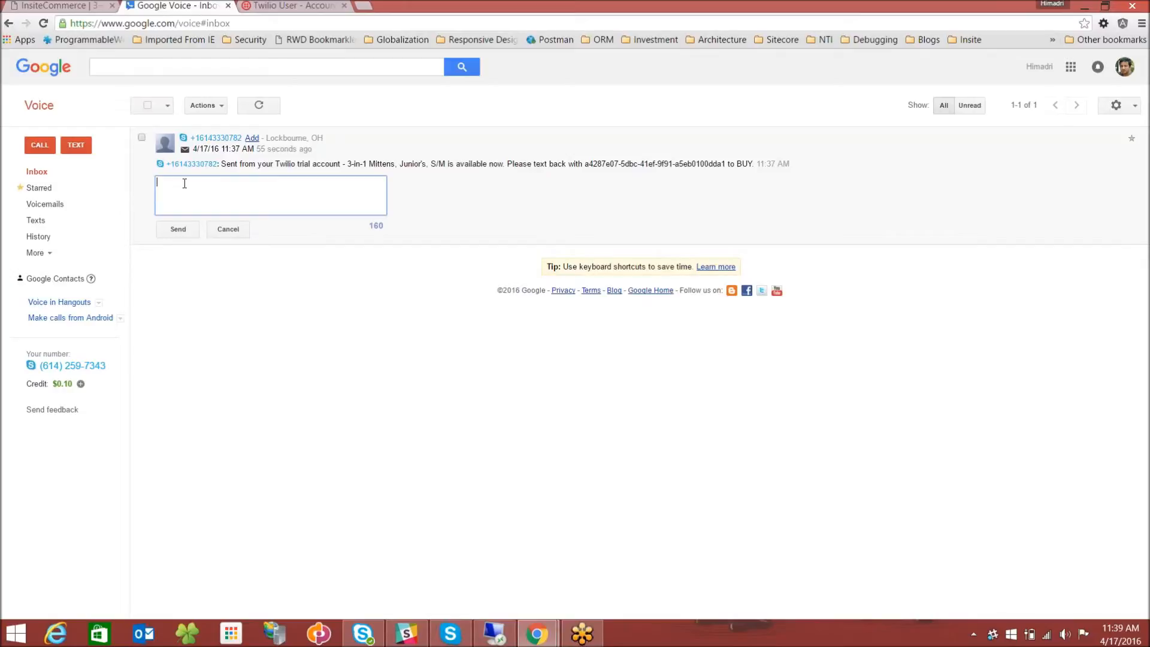
{"action": "key", "text": "ctrl+v"}
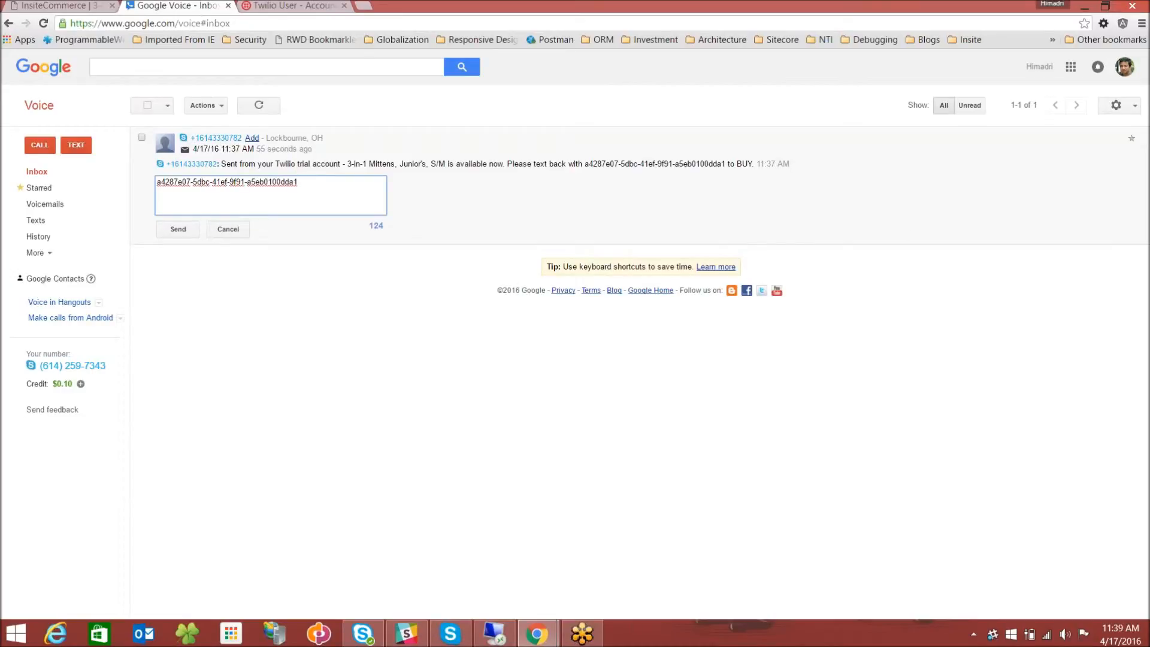
{"action": "key", "text": "Tab"}
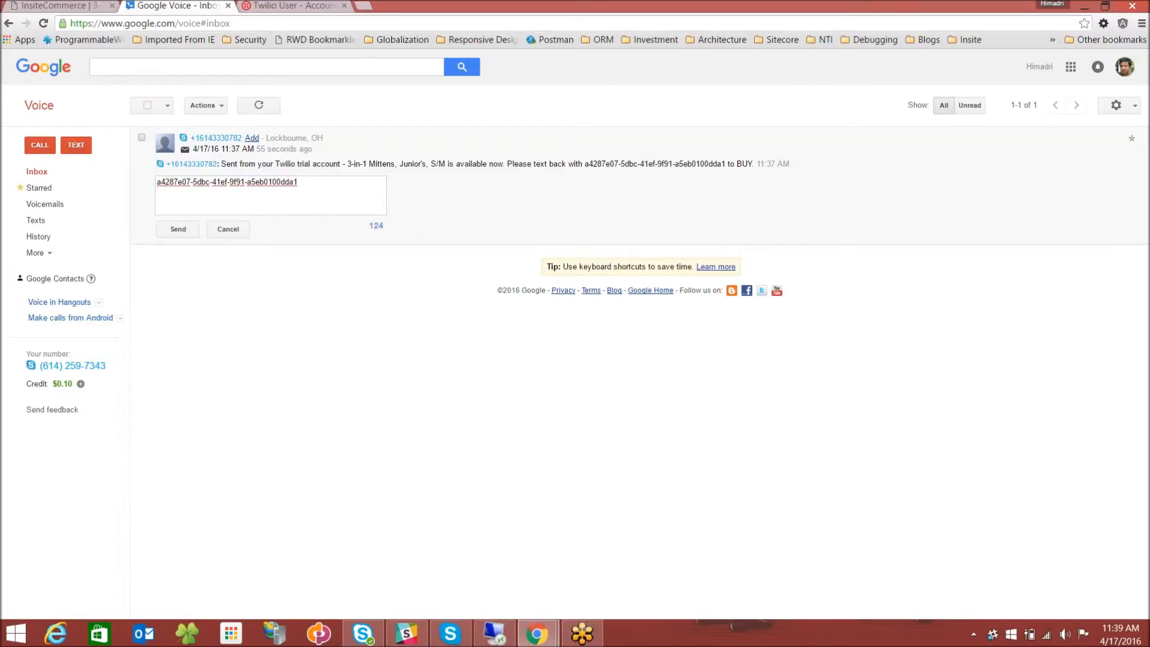
{"action": "left_click", "coordinate": [316, 195]}
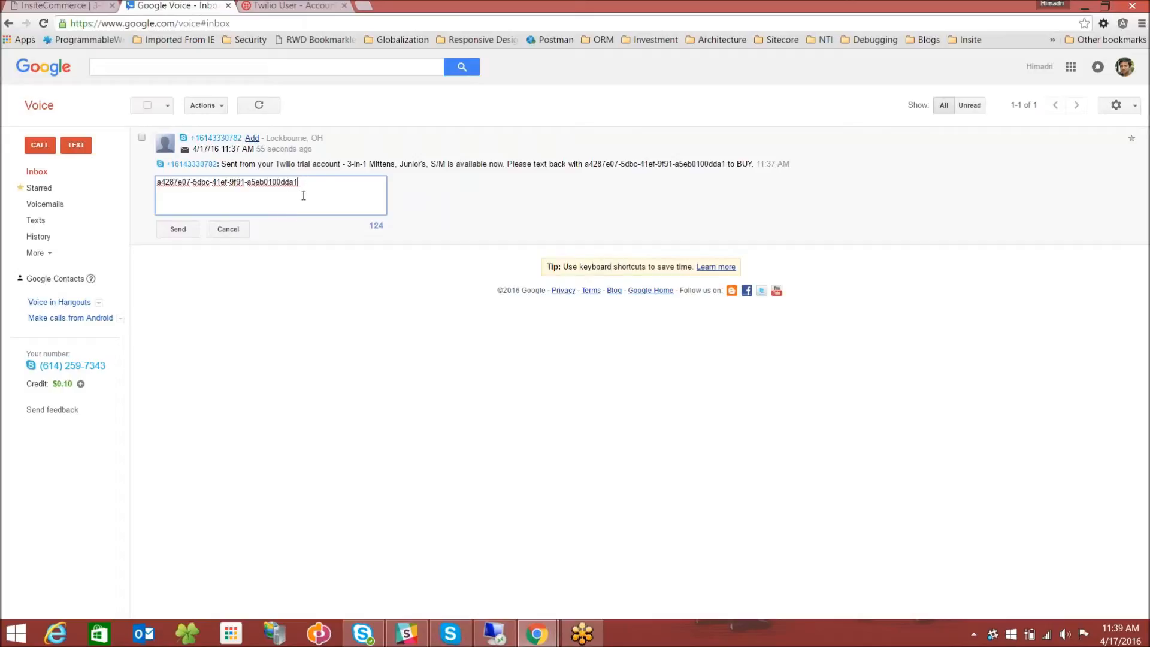
{"action": "left_click", "coordinate": [171, 231]}
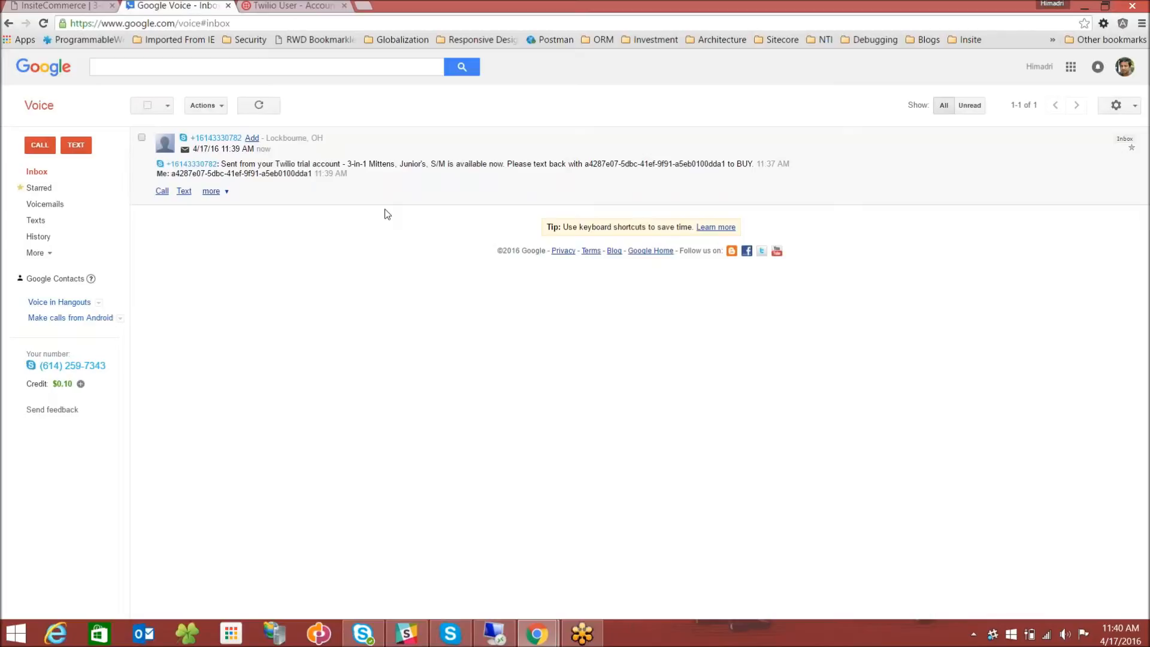
{"action": "left_click", "coordinate": [259, 105]}
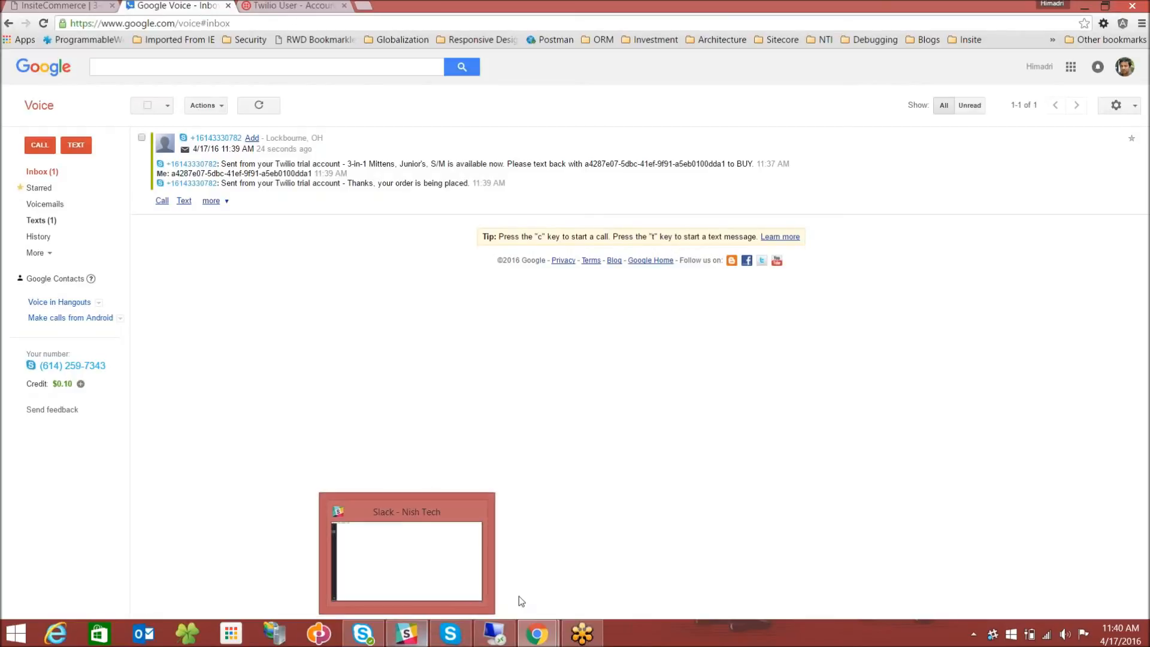
- Switch to SQL Server Management Studio on the remote desktop, rerun the WatchItem query and check the item's ReceivedOn and customer response values
{"action": "left_click", "coordinate": [494, 634]}
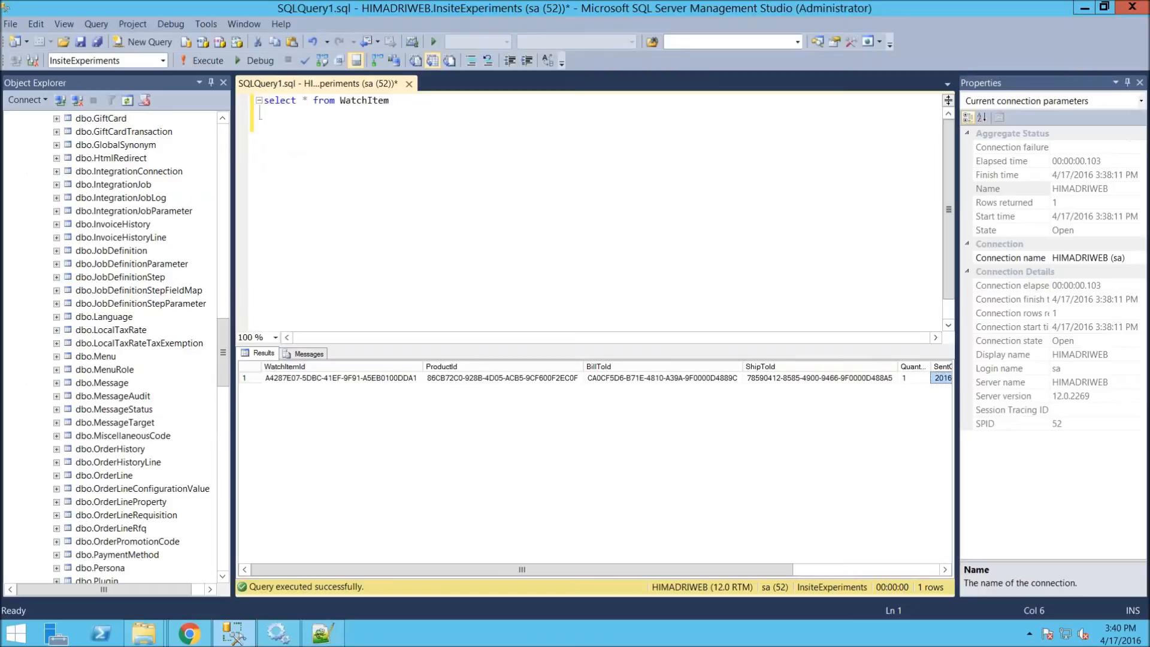
{"action": "left_click", "coordinate": [456, 155]}
{"action": "left_click", "coordinate": [205, 60]}
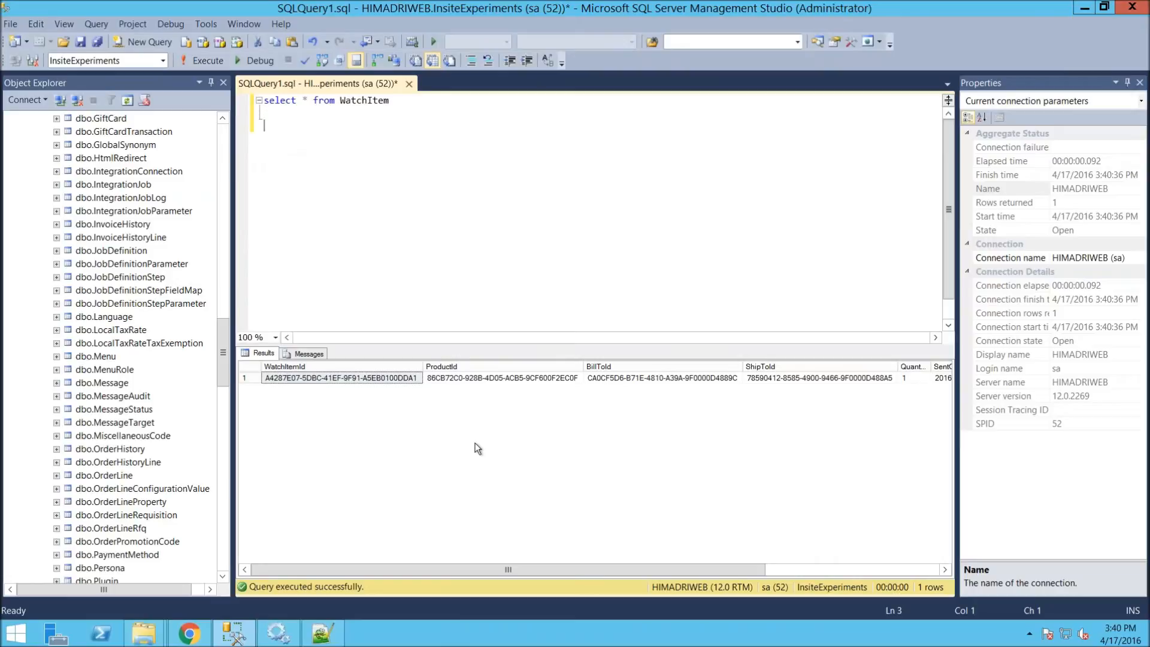
{"action": "left_click_drag", "start_coordinate": [483, 571], "coordinate": [702, 566]}
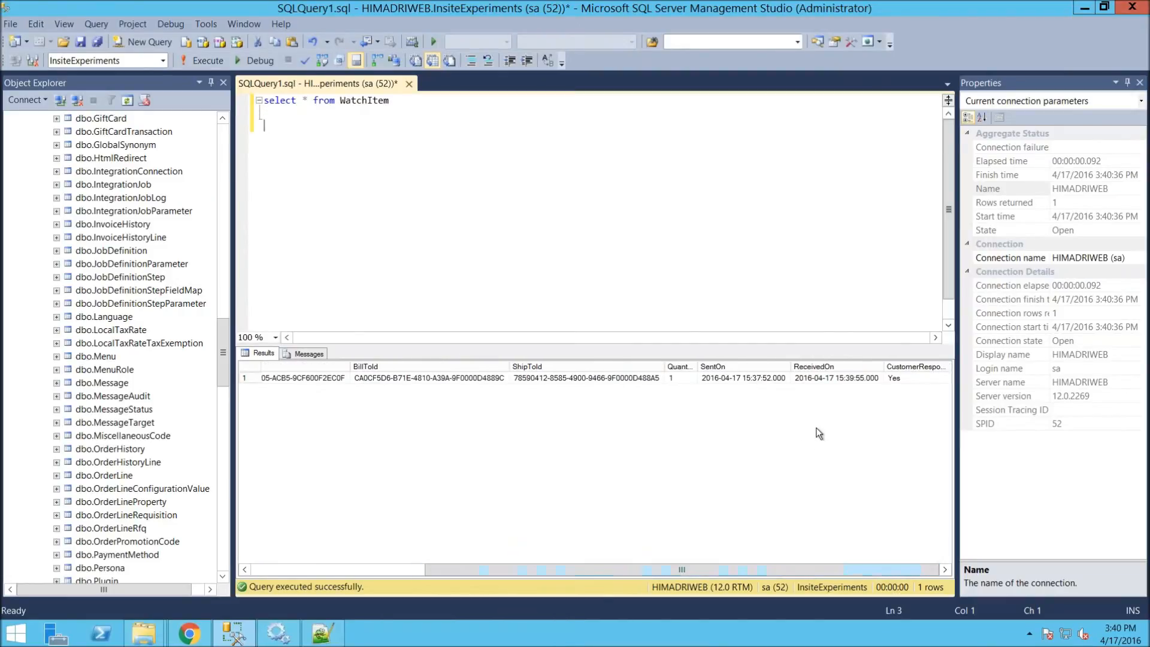
{"action": "left_click", "coordinate": [834, 382]}
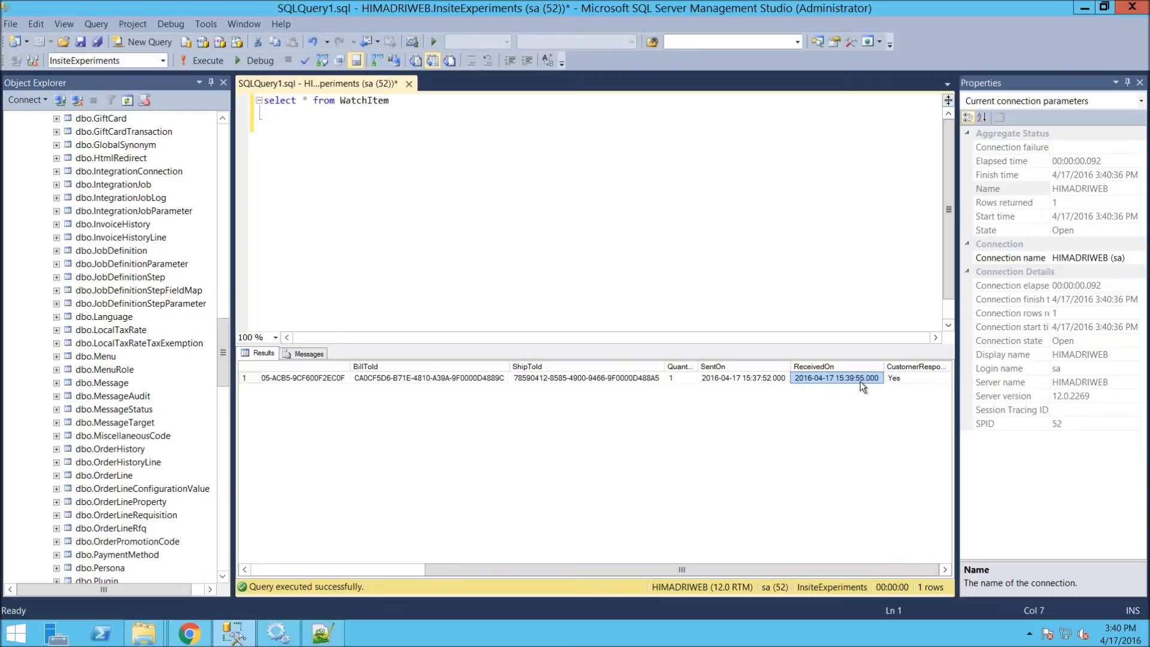
{"action": "left_click", "coordinate": [911, 380]}
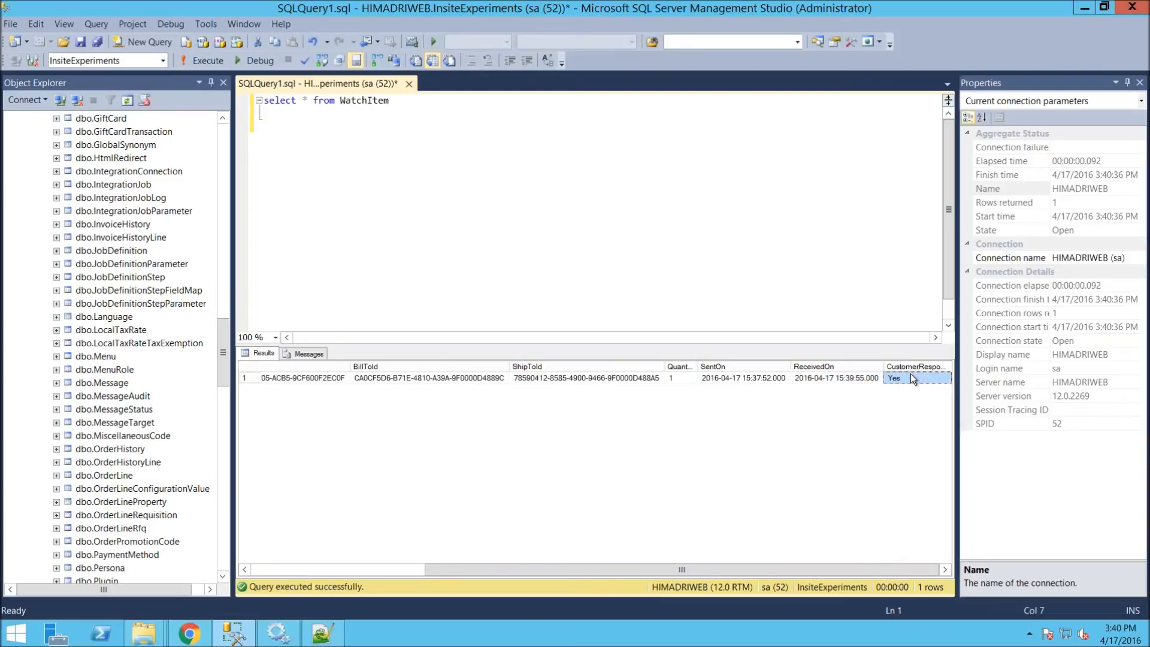